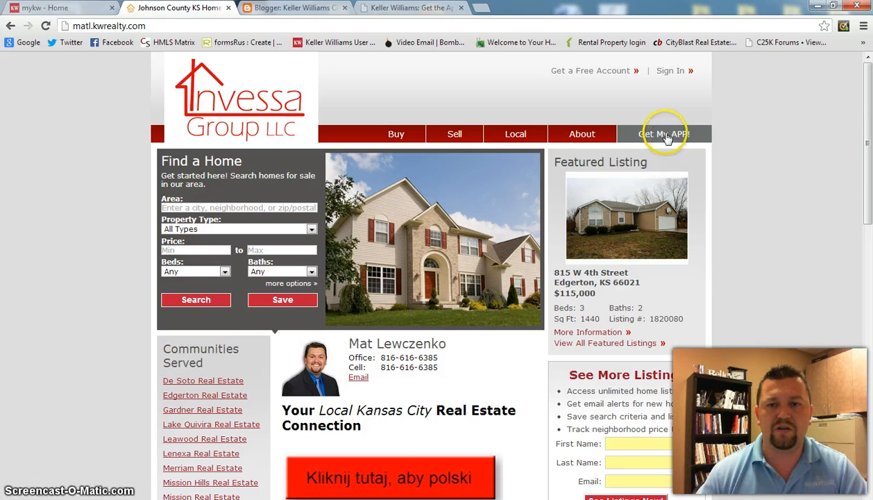
Review the website's Get My APP! page and the app download page it links to, closing the extra copy that opens.
click(666, 135)
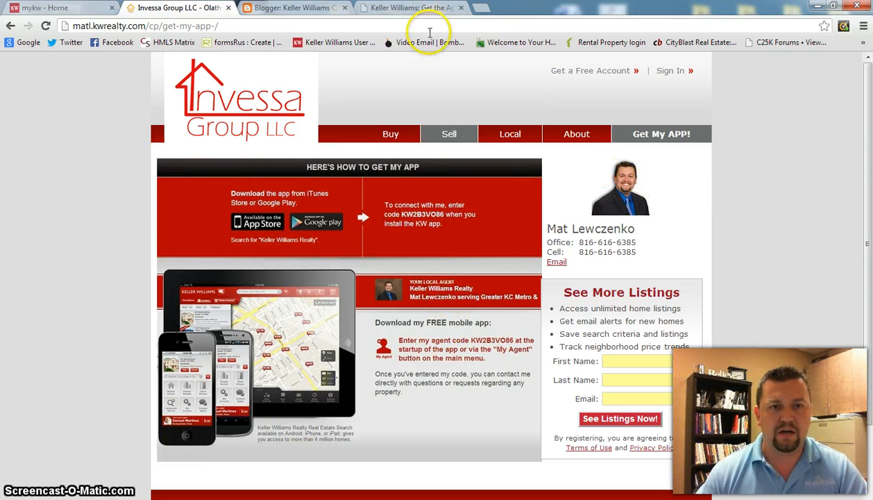
click(399, 12)
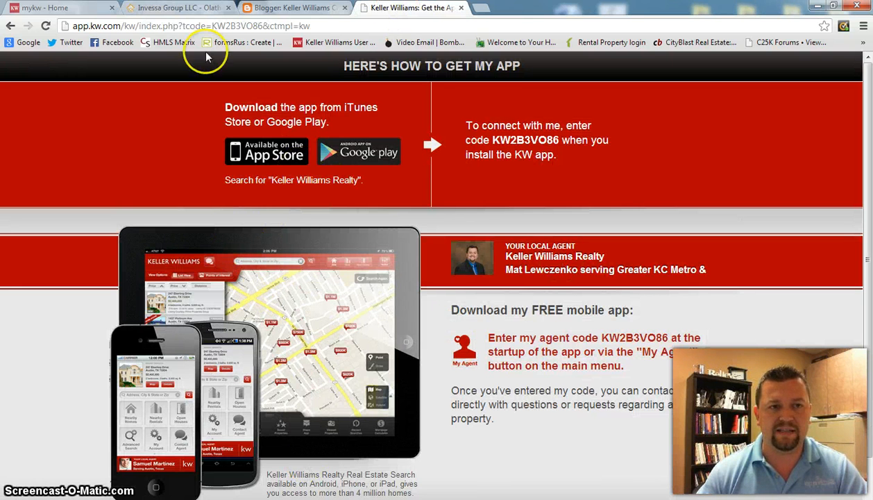
click(174, 12)
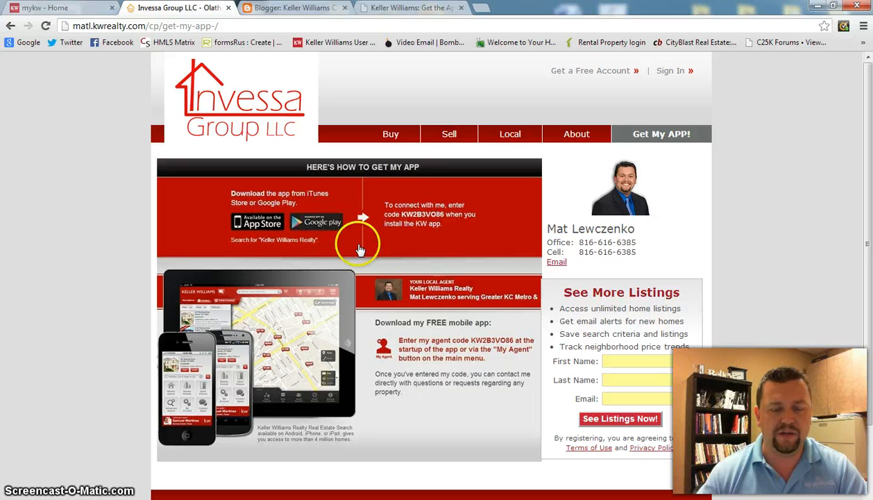
click(388, 250)
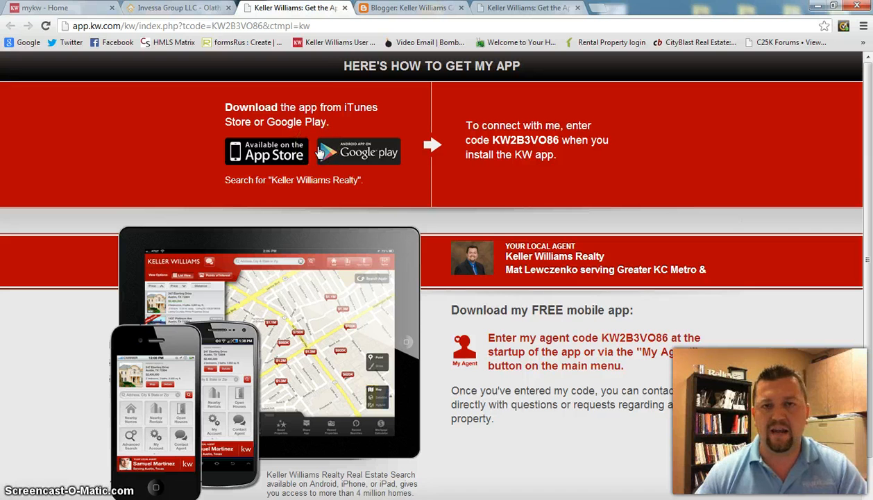
click(344, 7)
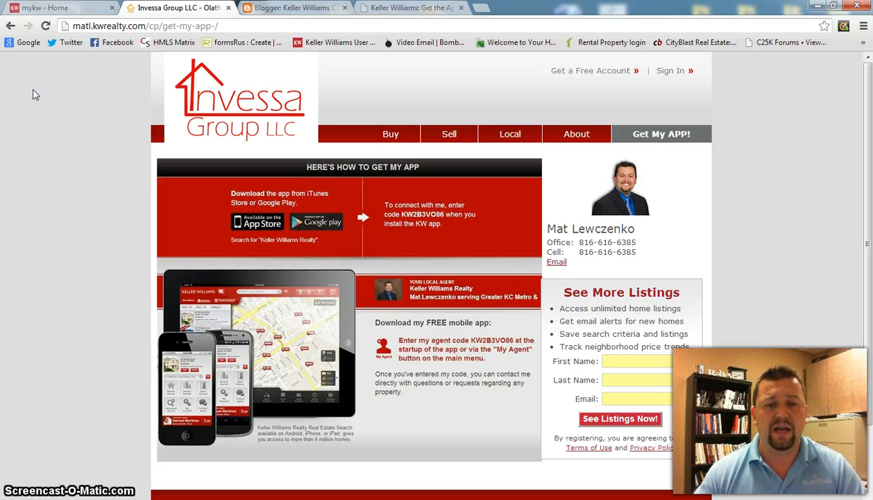
From the mykw home page, open the eEdge website management and go to the Custom Page editor.
click(41, 8)
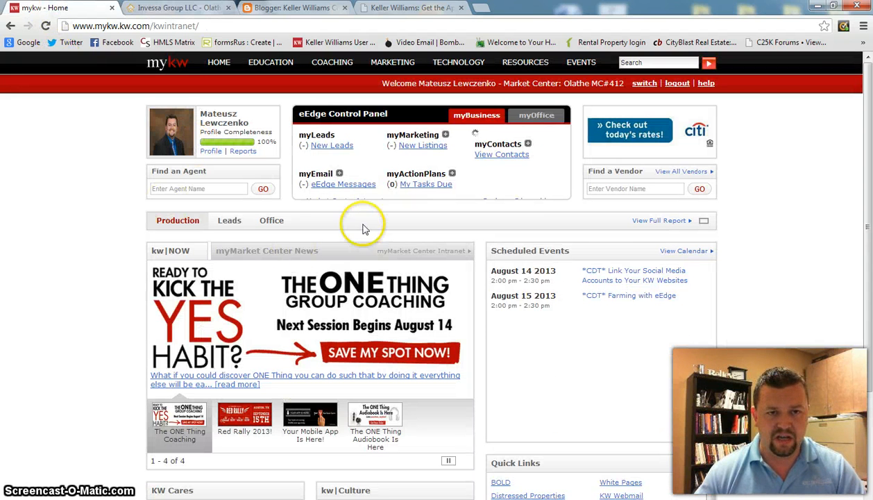
click(446, 136)
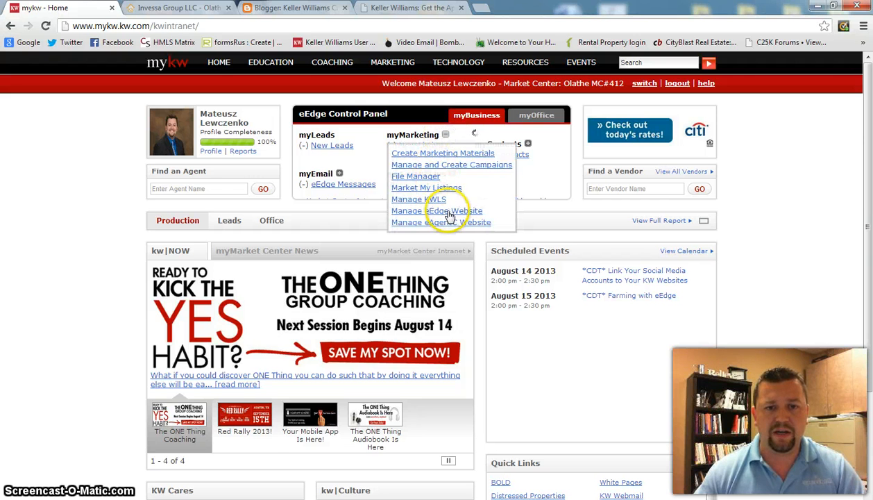
click(443, 212)
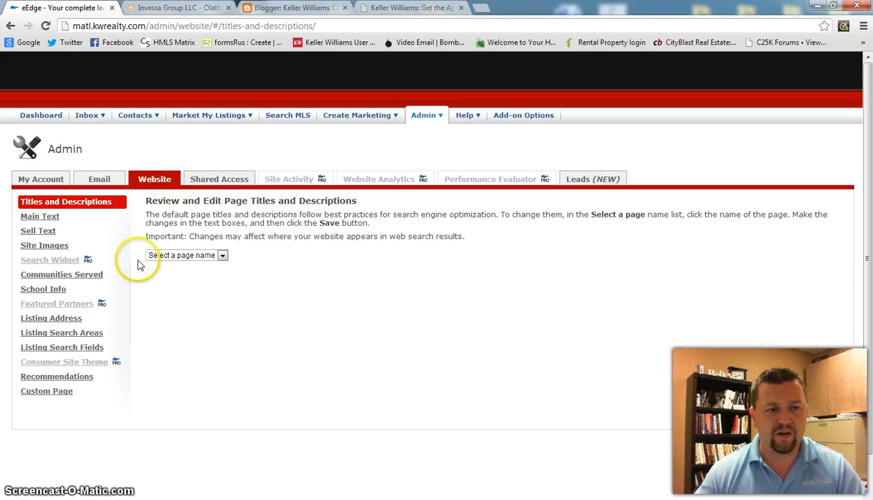
click(43, 394)
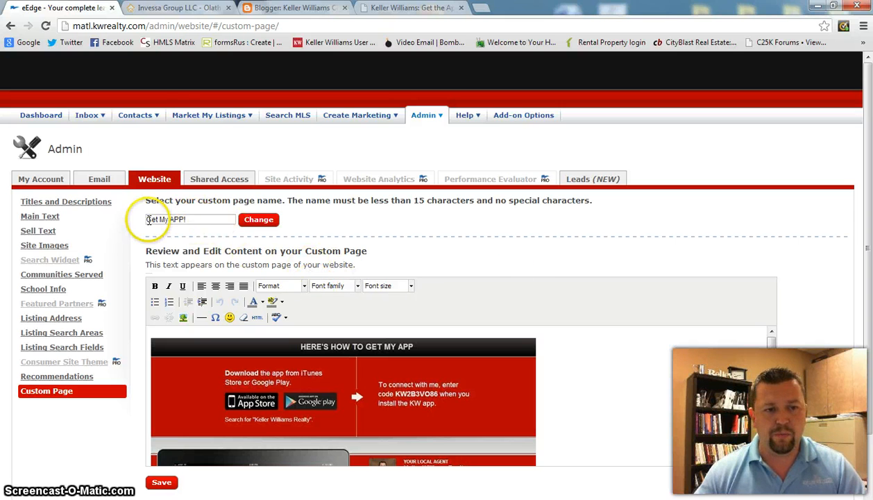
Compare the live Get My APP! page with its name and content in the Custom Page editor.
click(166, 9)
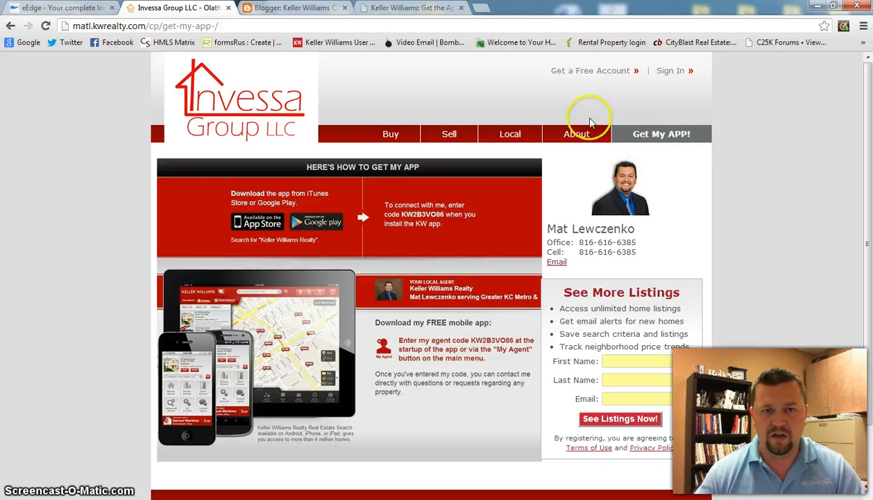
click(76, 8)
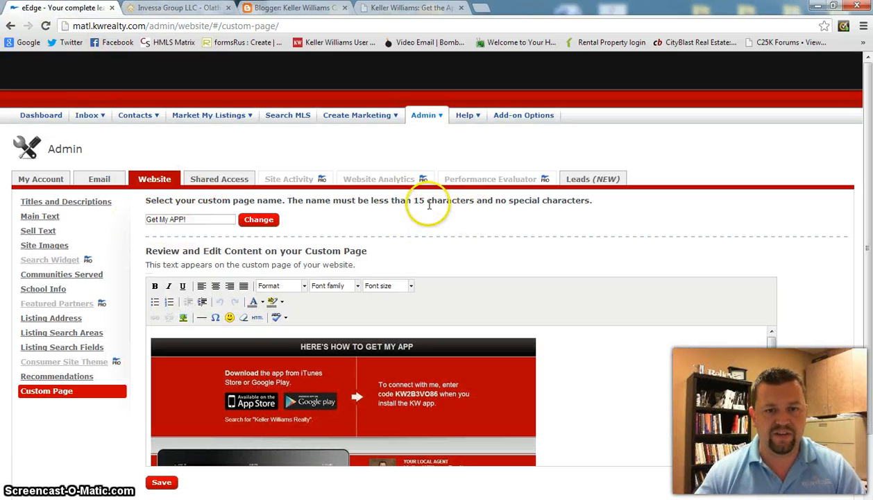
scroll(606, 335, down, 3)
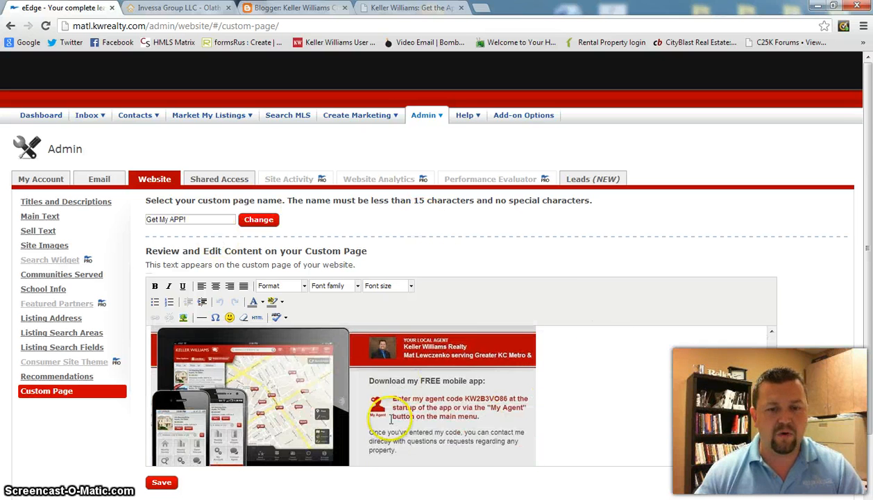
scroll(548, 397, up, 3)
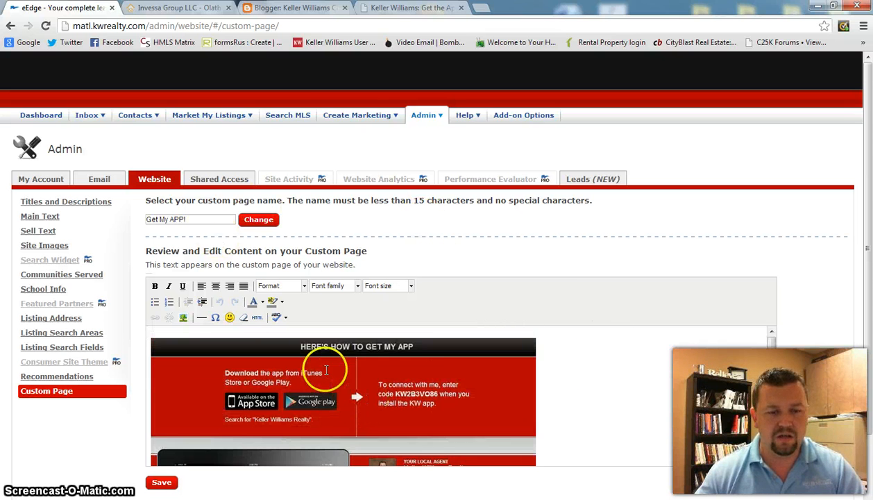
scroll(299, 375, down, 2)
scroll(252, 384, up, 2)
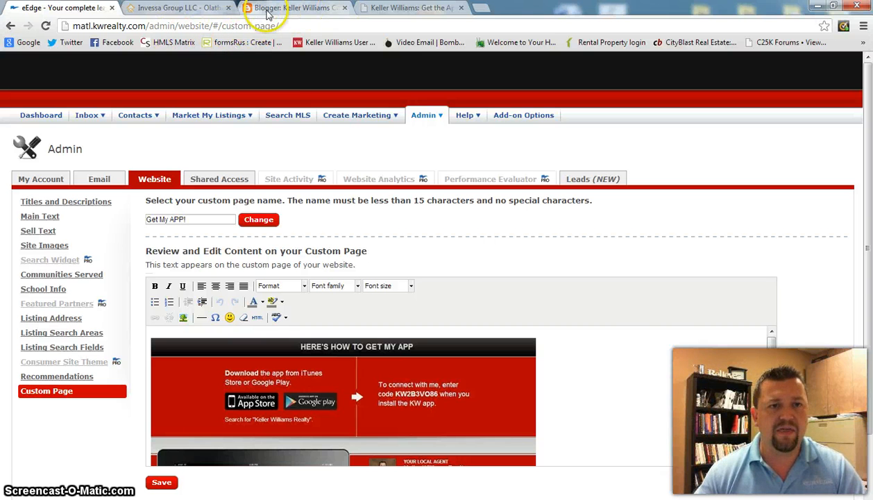
On the app download page, capture the "HERE'S HOW TO GET MY APP" banner and the red download section below it with the Snipping Tool.
click(173, 10)
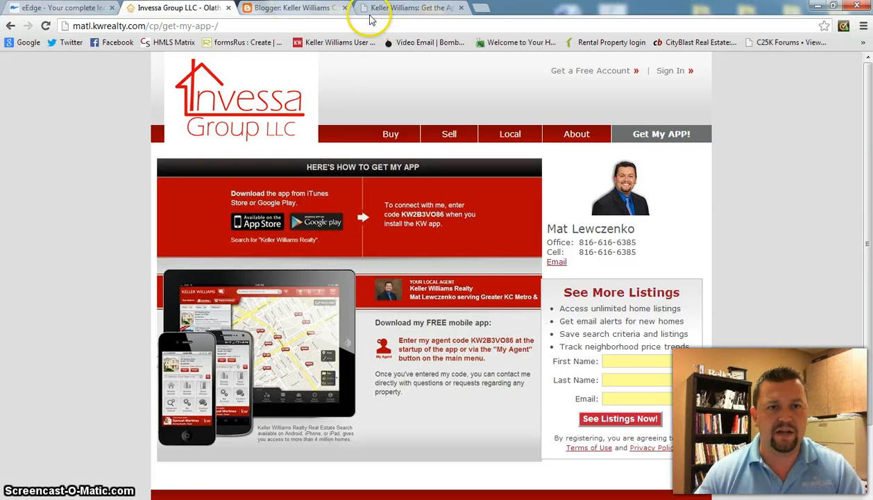
click(405, 10)
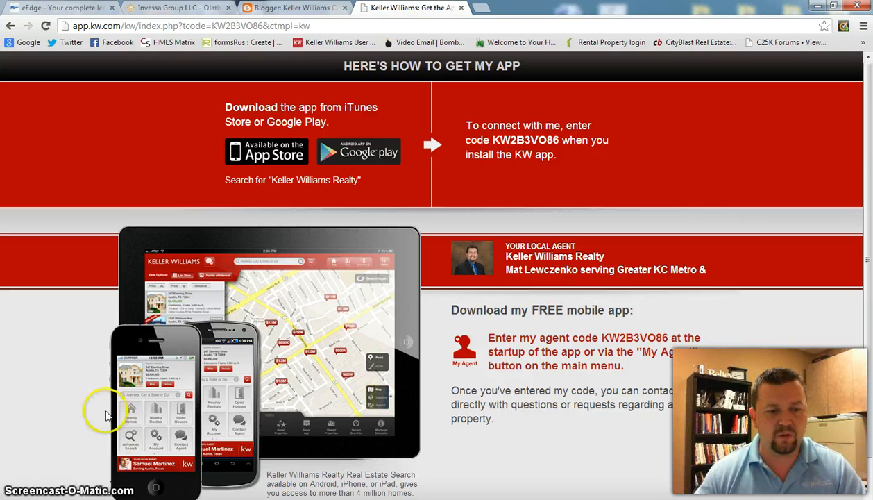
key(super)
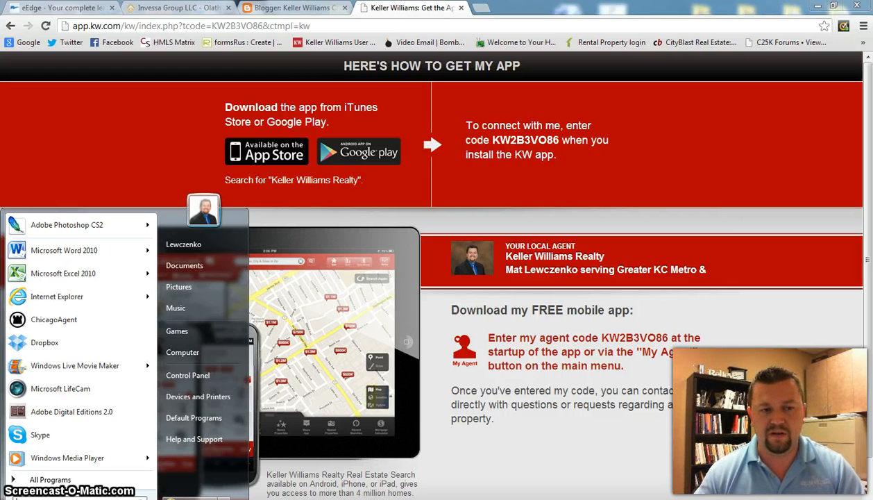
text(snip)
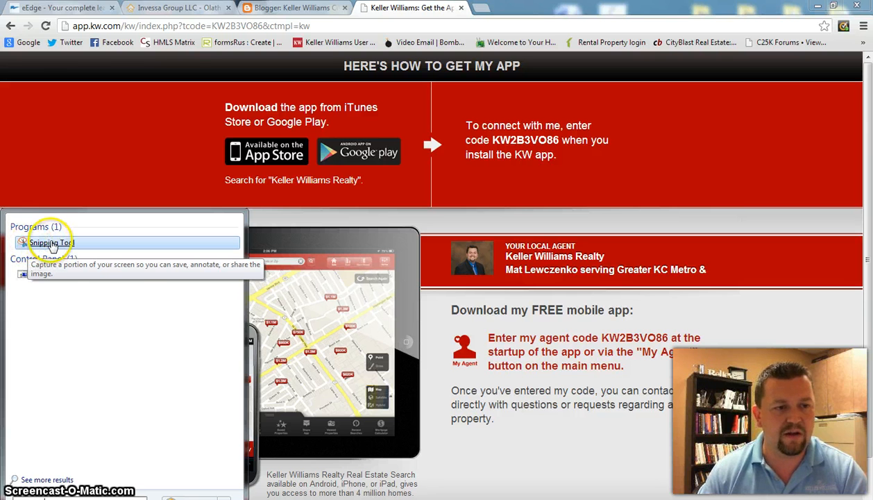
click(52, 244)
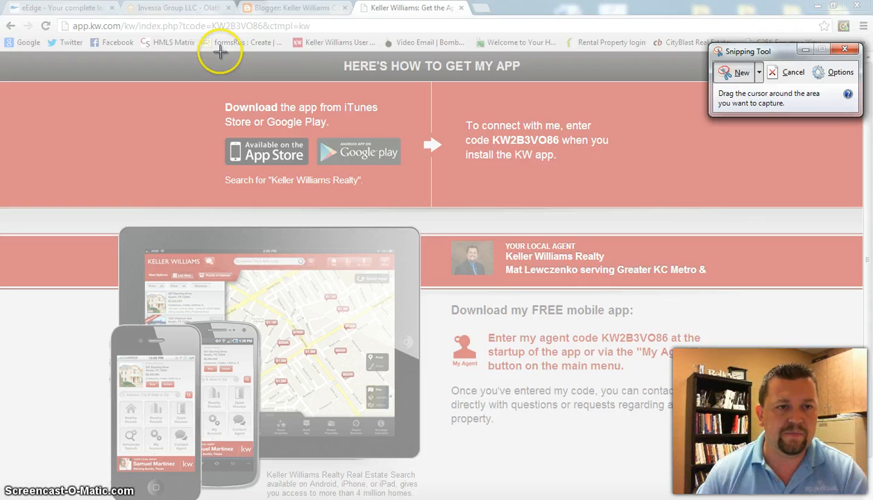
drag(220, 52, 614, 208)
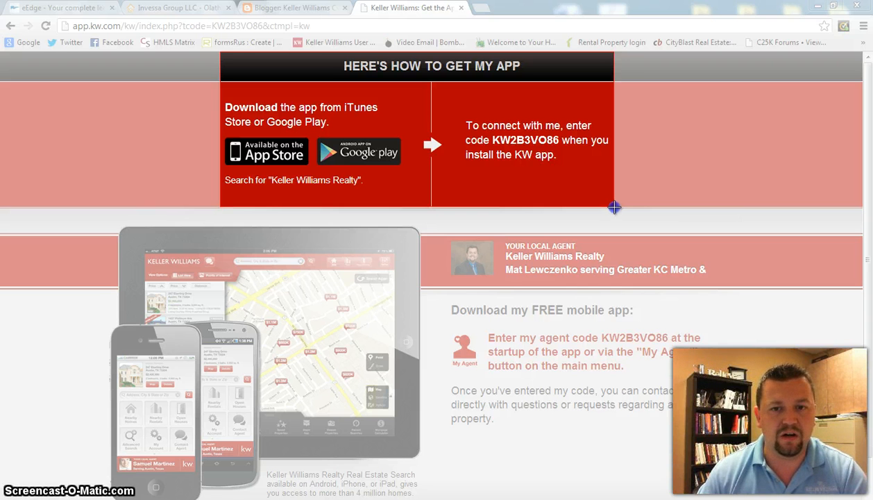
drag(614, 207, 614, 208)
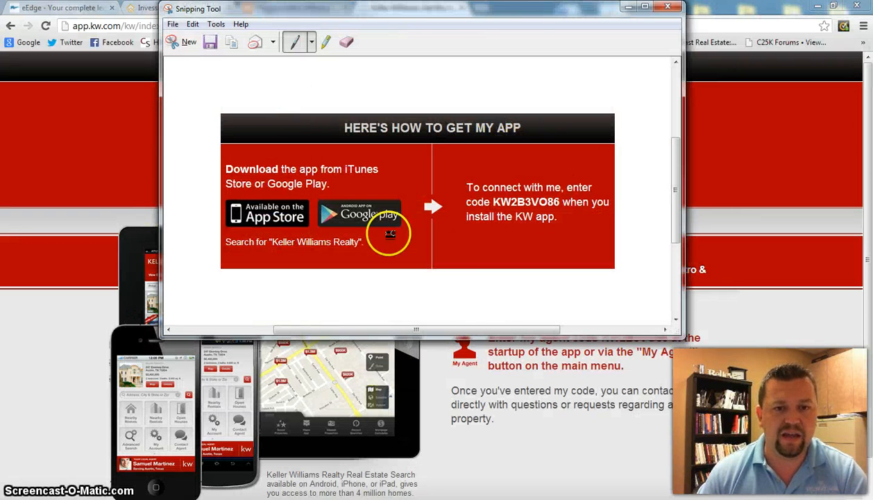
Save the snip to the Desktop as the JPEG file myapppic1 and close the Snipping Tool.
click(172, 25)
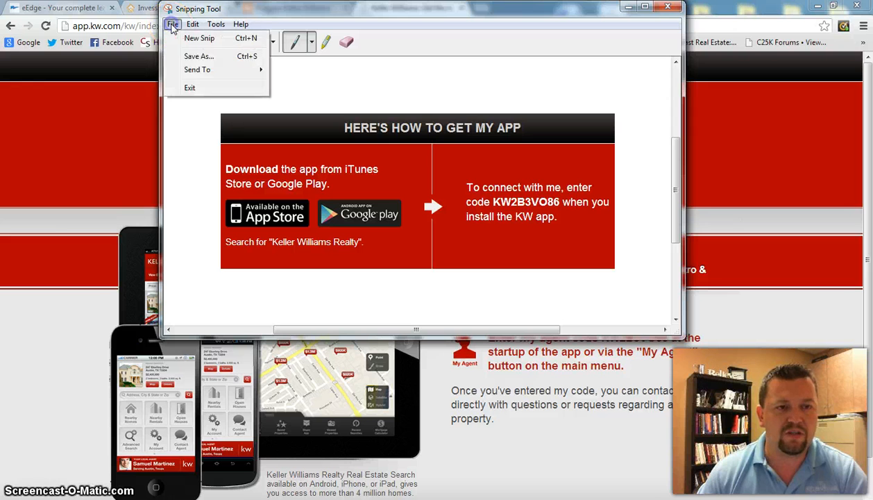
click(194, 60)
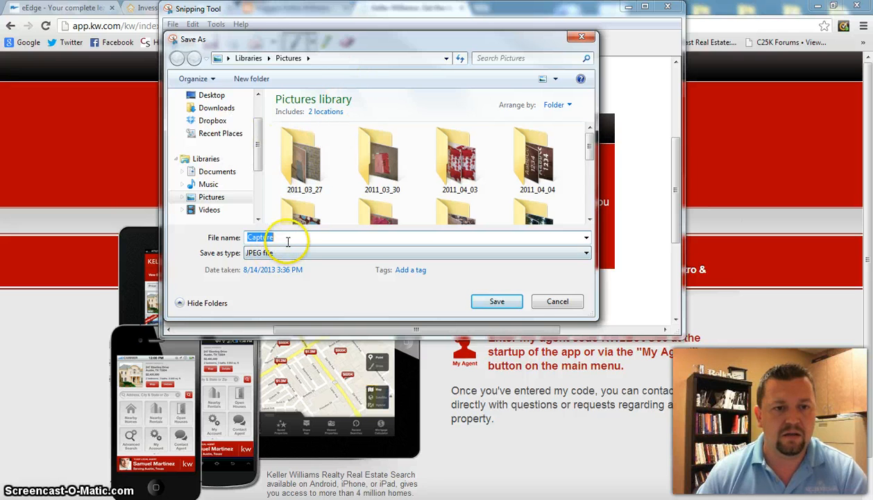
scroll(219, 106, down, 3)
scroll(258, 157, up, 3)
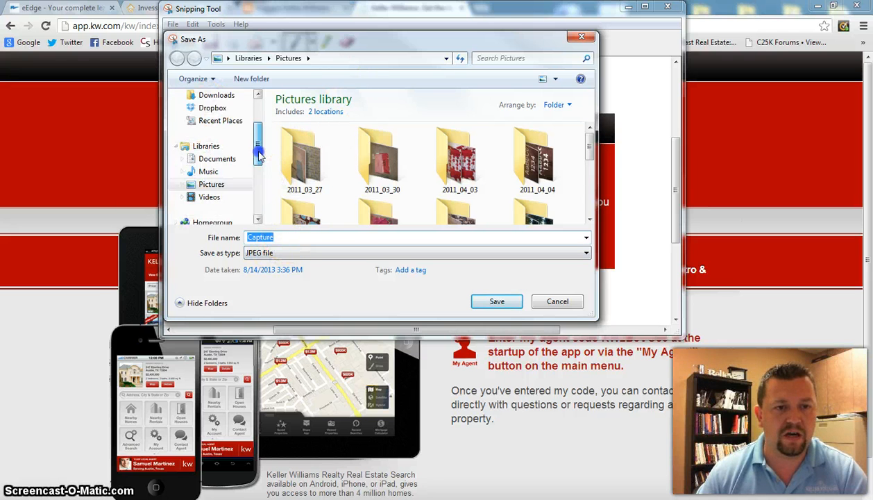
scroll(258, 157, up, 2)
click(224, 140)
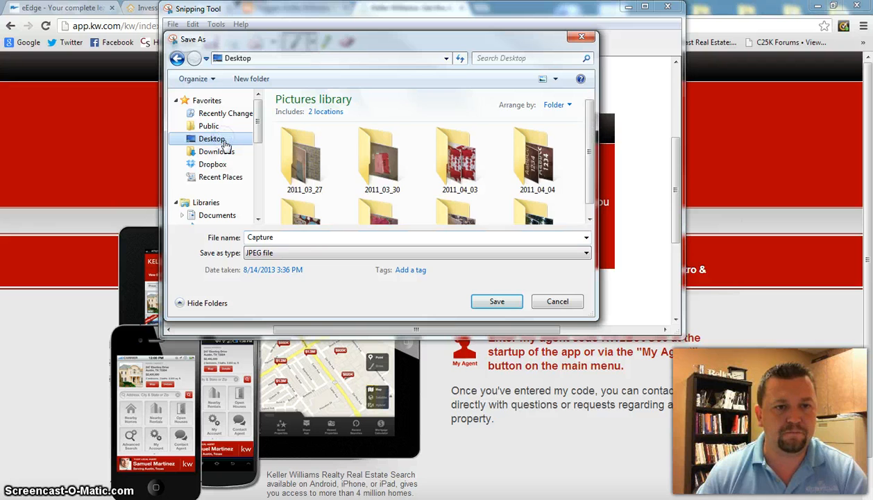
click(290, 238)
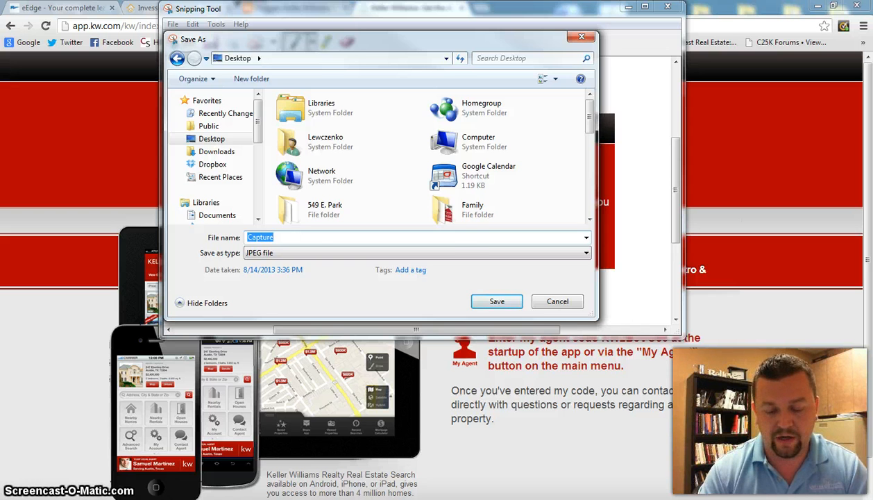
text(myapppic1)
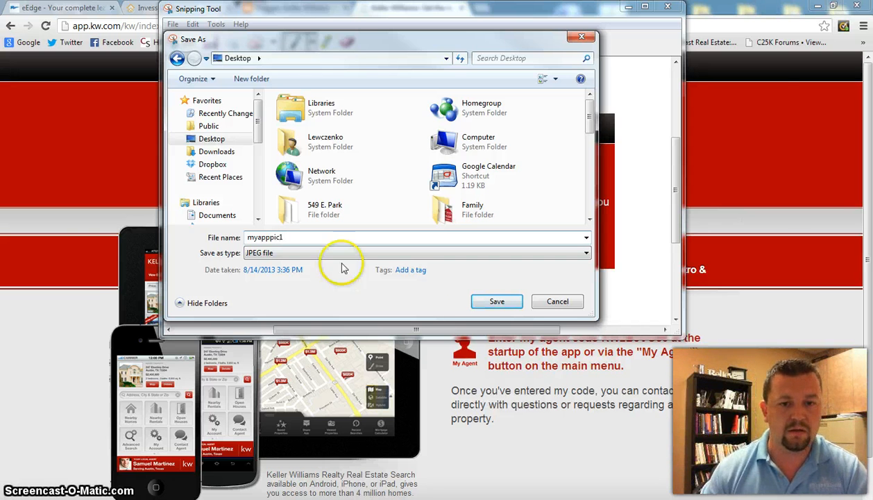
click(497, 301)
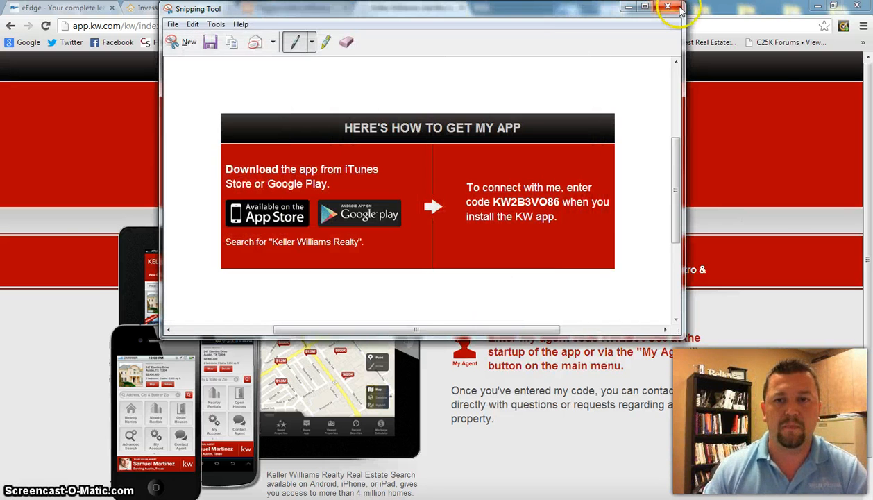
click(669, 8)
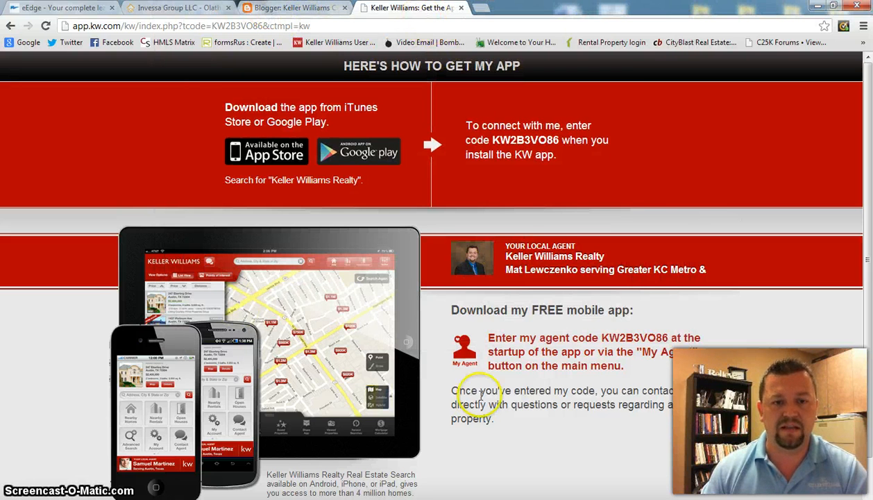
Return to the new Blogger post, change its editor to Compose view and place the cursor in the empty body.
click(278, 9)
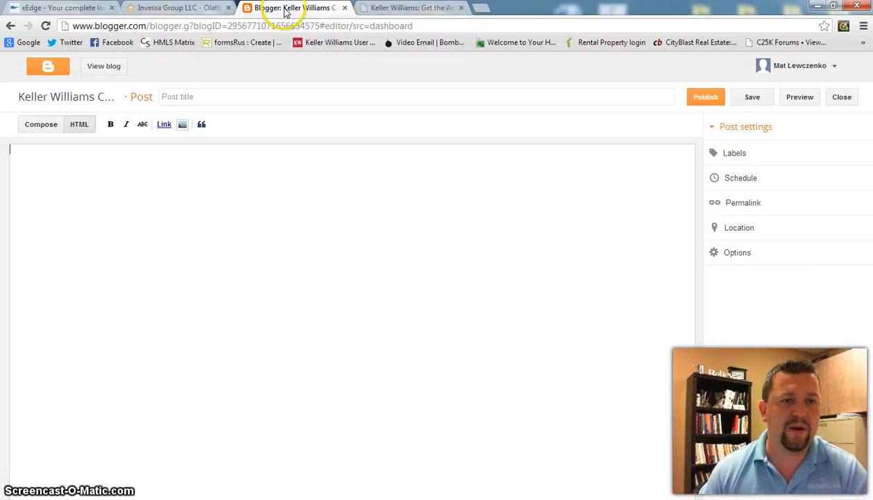
click(41, 127)
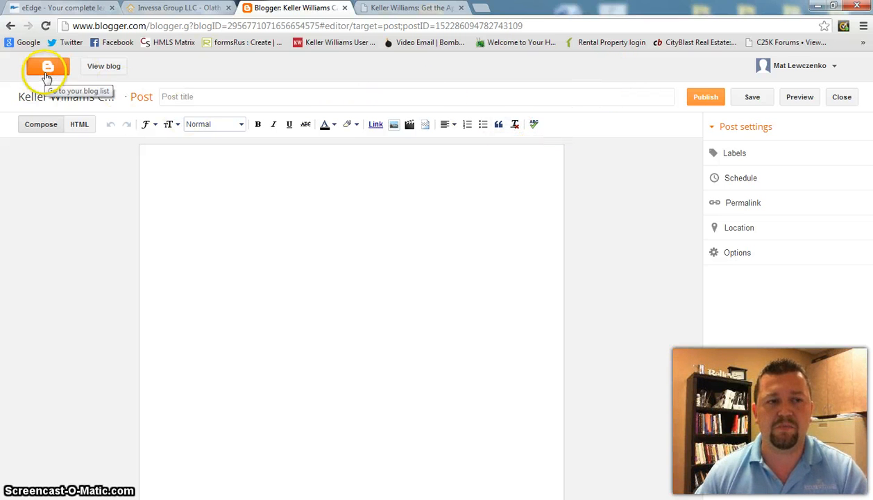
click(303, 184)
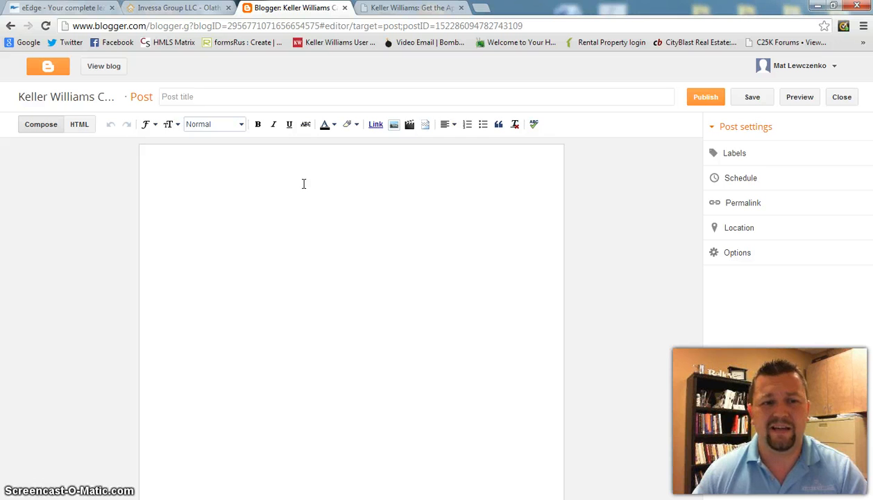
click(316, 174)
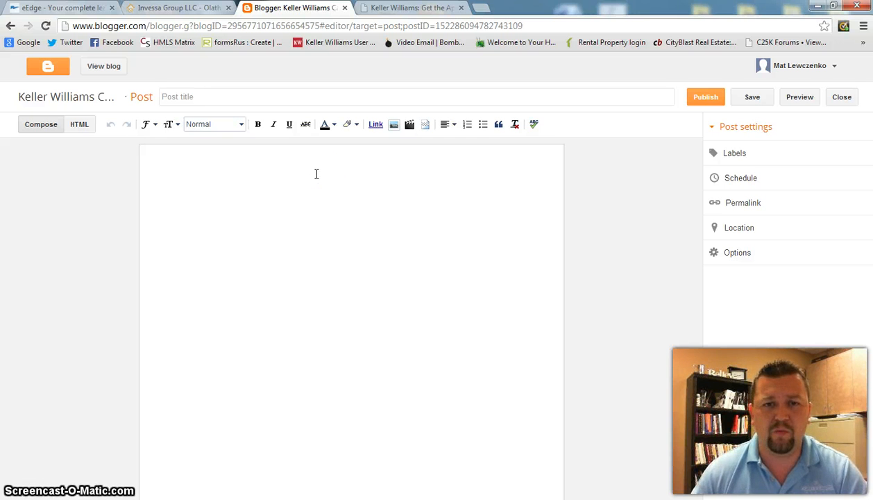
click(360, 143)
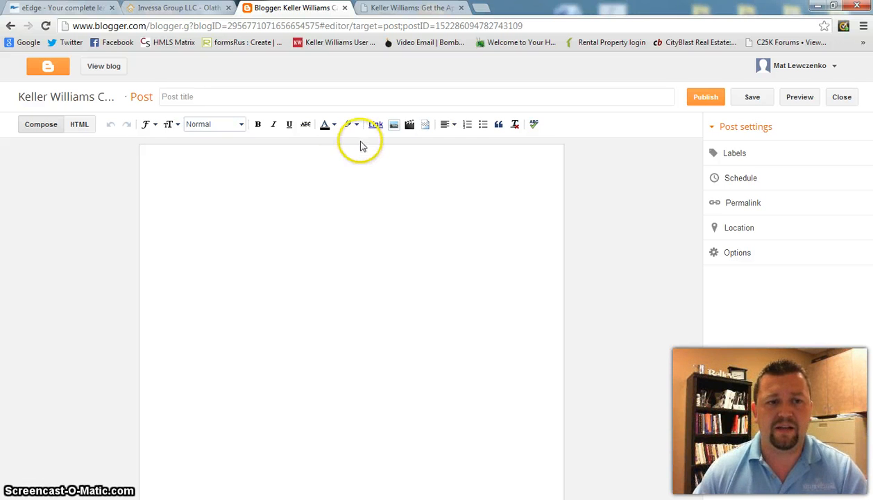
Upload the myapppic1 image from the computer and add it to the Blogger post.
click(394, 127)
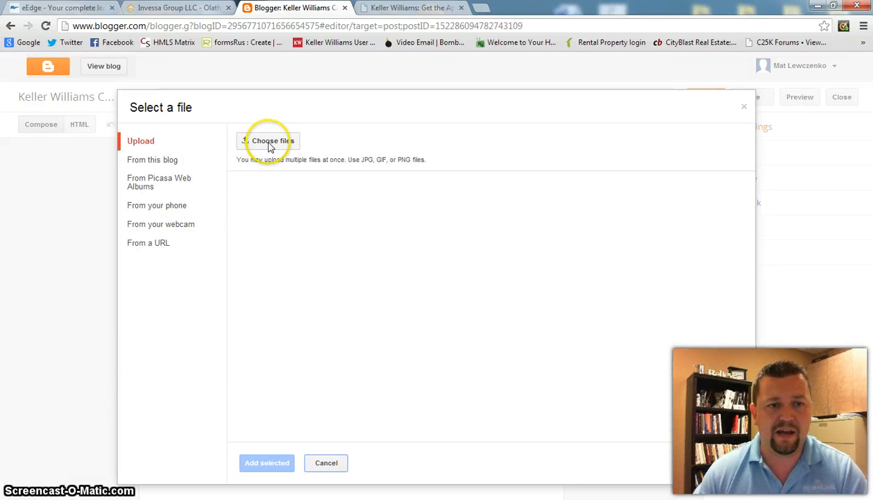
click(270, 143)
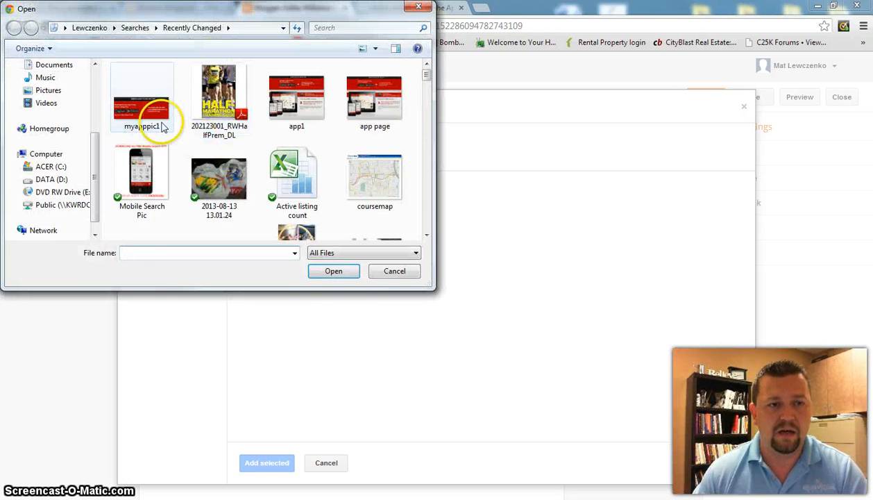
click(162, 127)
click(331, 271)
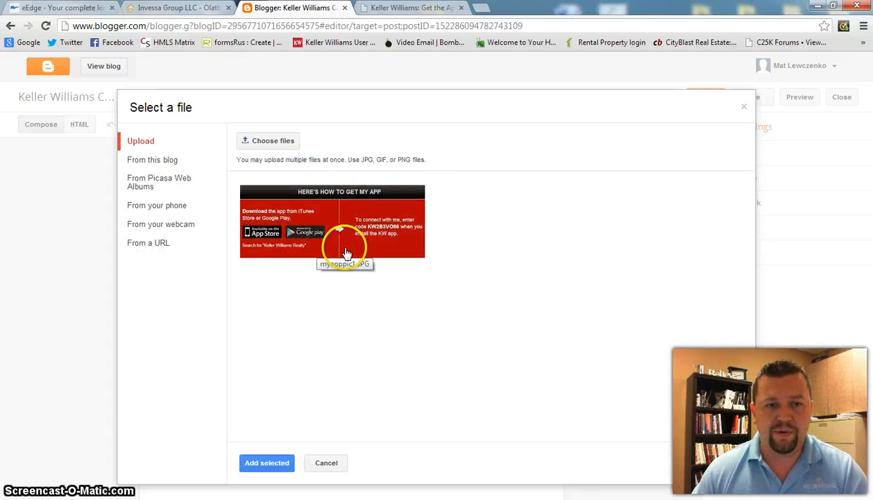
click(346, 252)
click(266, 463)
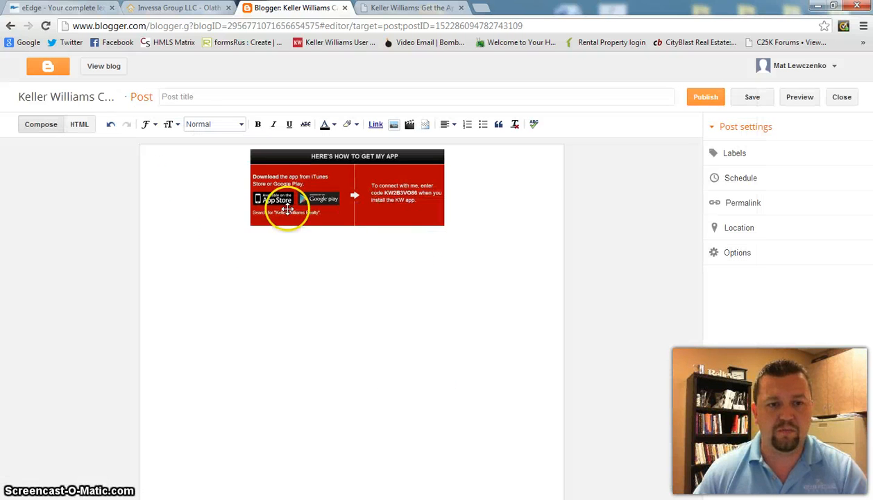
Set the inserted app banner image to Original size and align it left.
drag(289, 207, 336, 209)
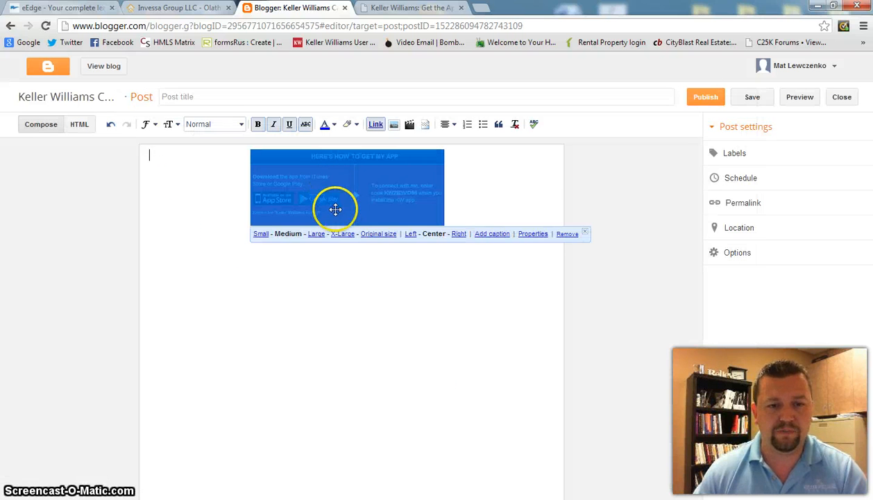
click(381, 234)
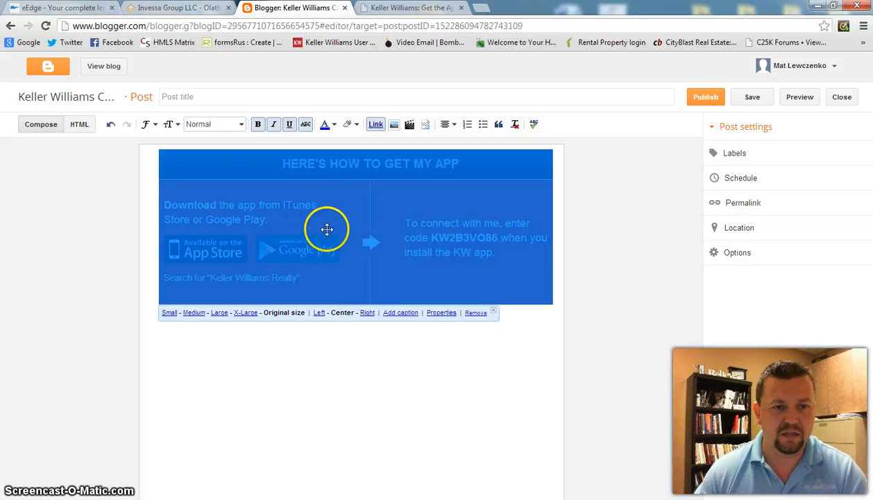
click(319, 313)
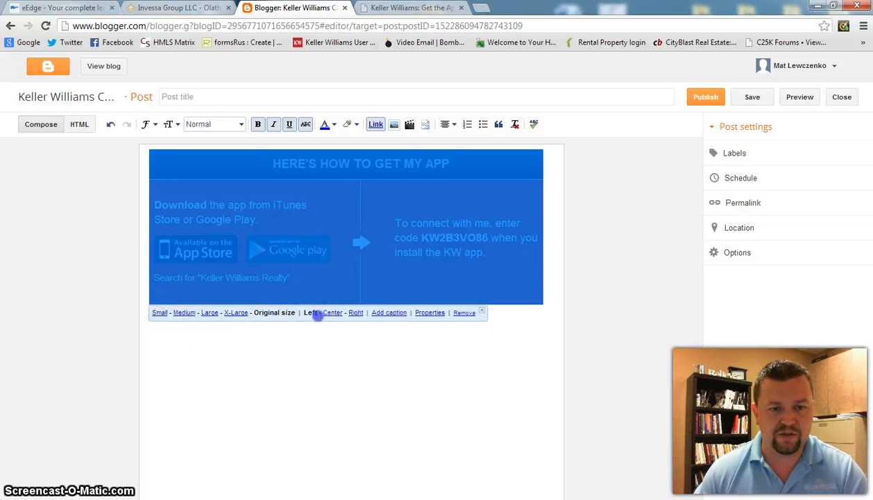
click(299, 367)
click(310, 277)
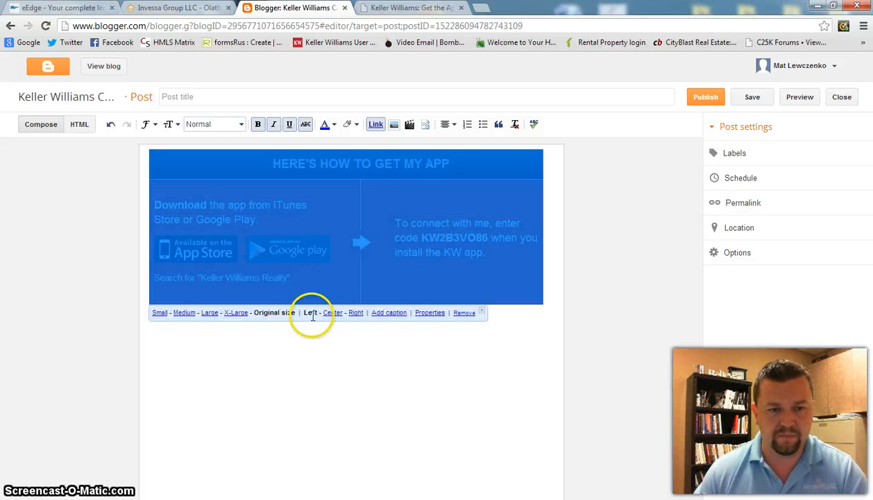
Remove the default link from the app banner image and align the image left again.
click(376, 139)
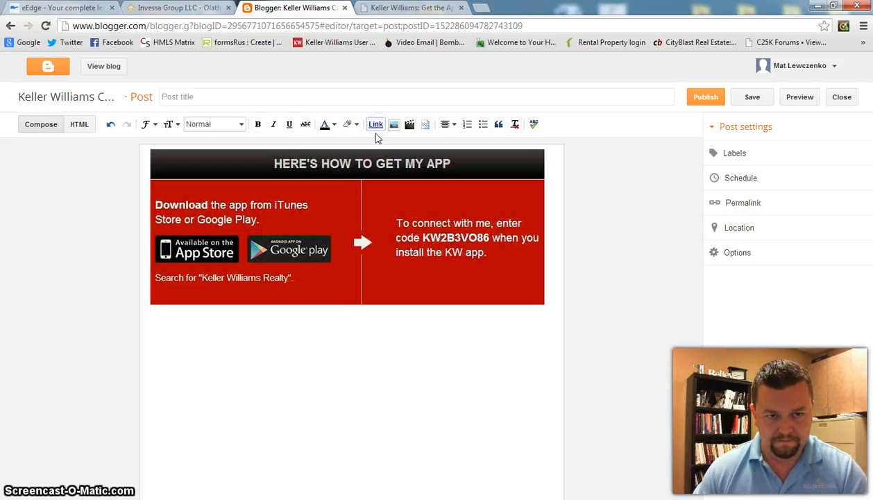
drag(356, 193, 356, 193)
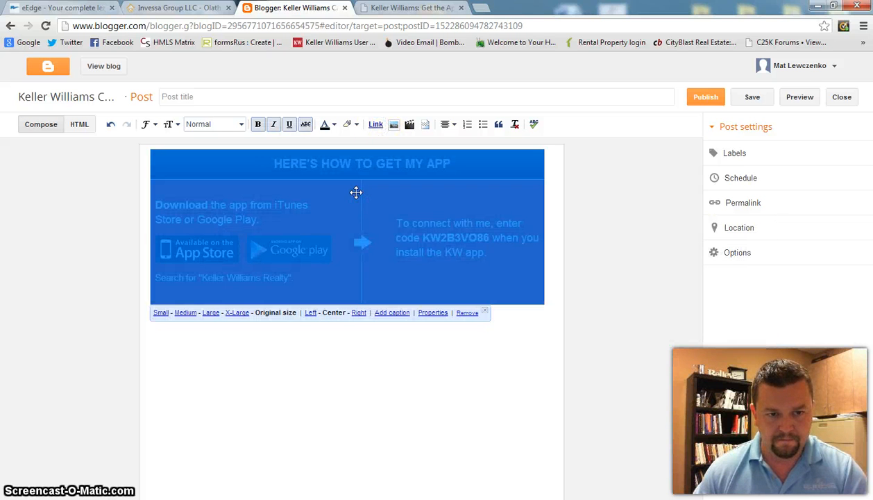
click(310, 313)
click(310, 335)
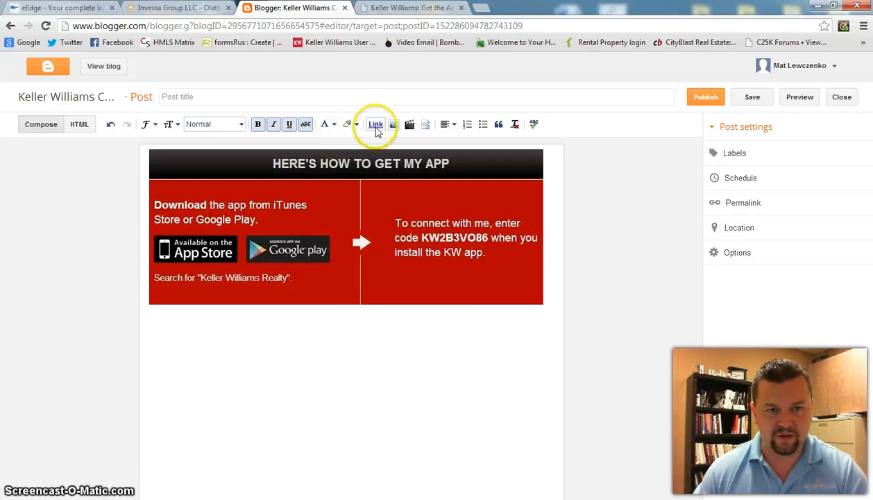
Copy the web address of the app download page and set it as the link of the app banner image in the post.
click(375, 125)
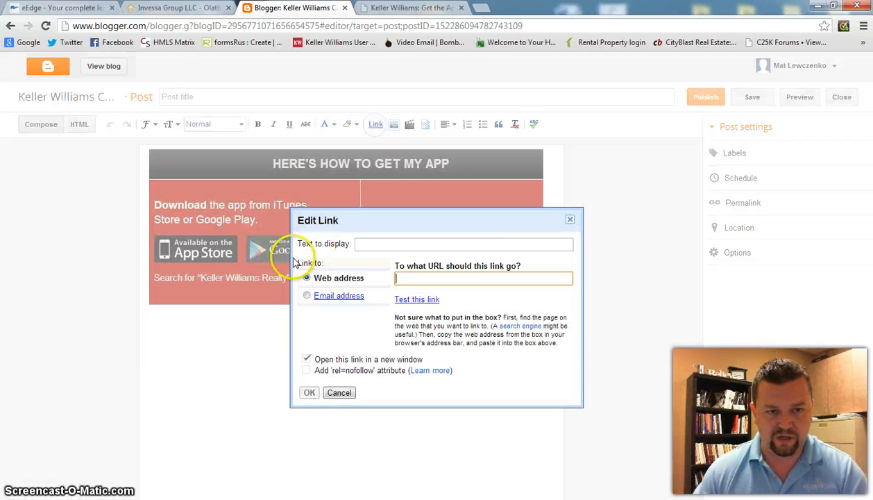
click(563, 228)
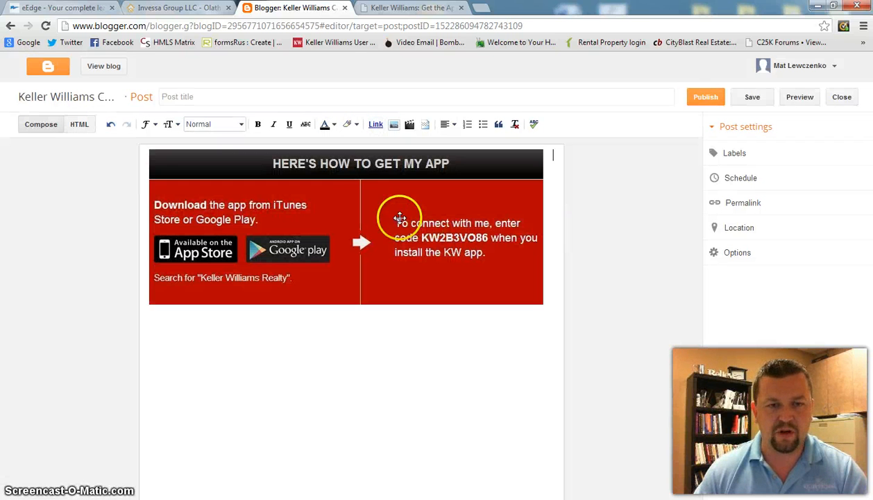
click(337, 202)
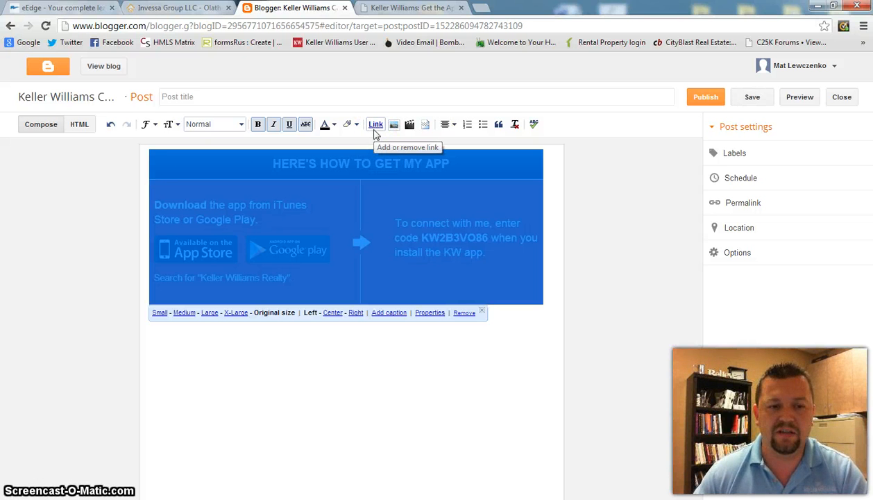
click(375, 125)
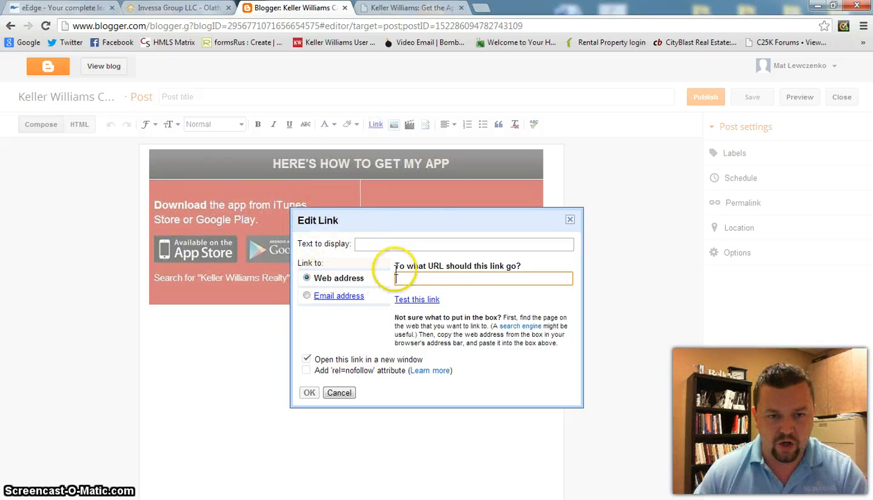
click(400, 8)
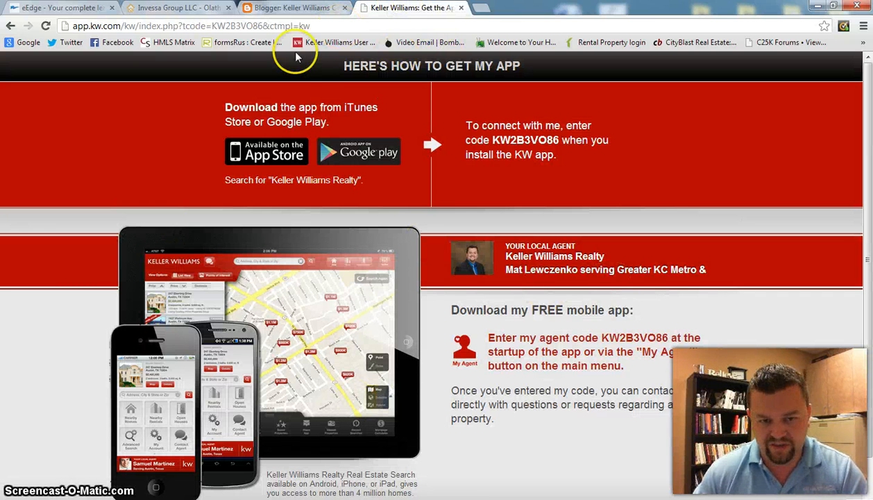
right_click(320, 29)
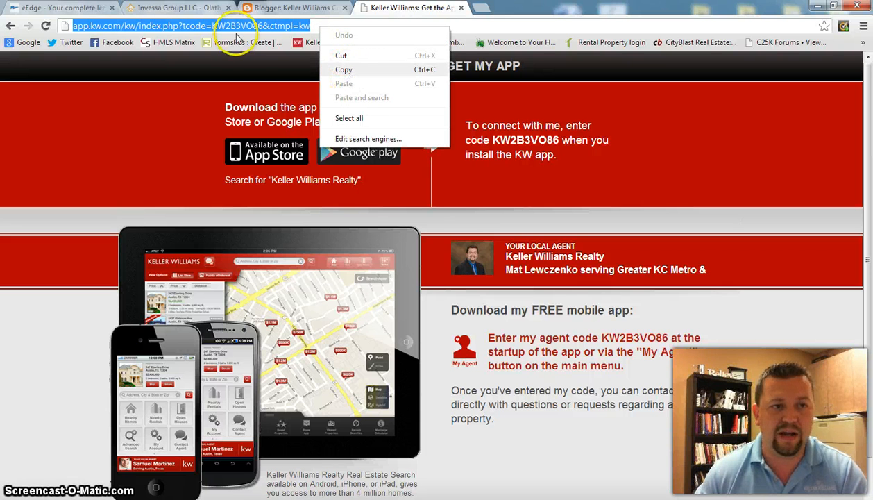
click(344, 69)
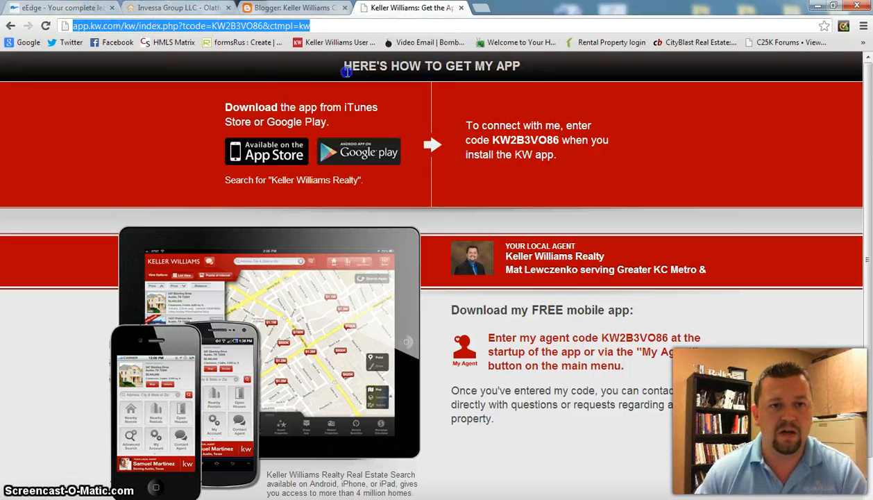
click(287, 7)
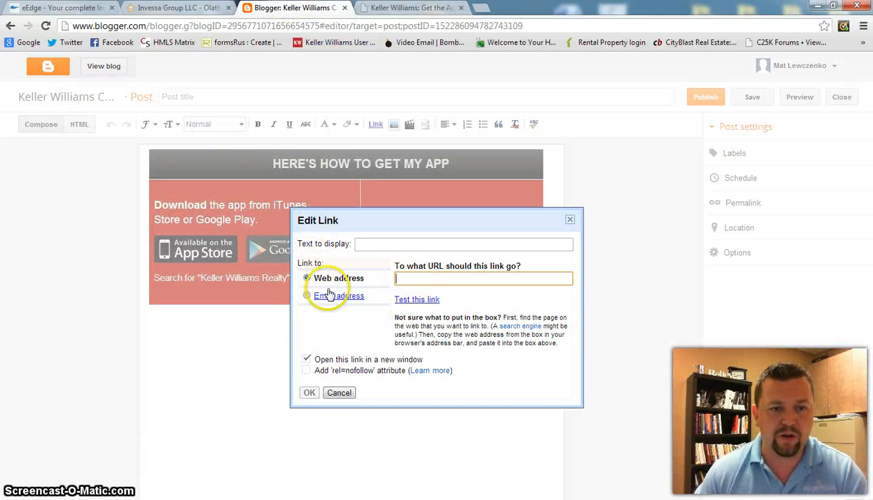
click(416, 278)
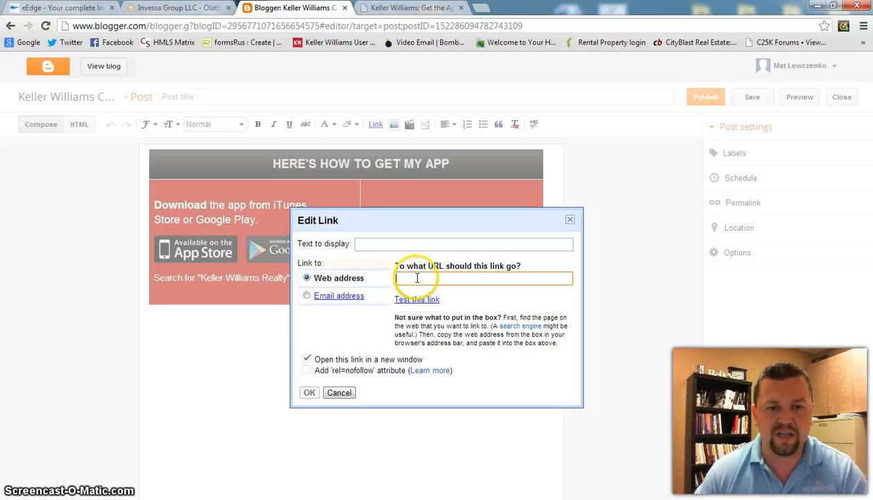
key(ctrl+v)
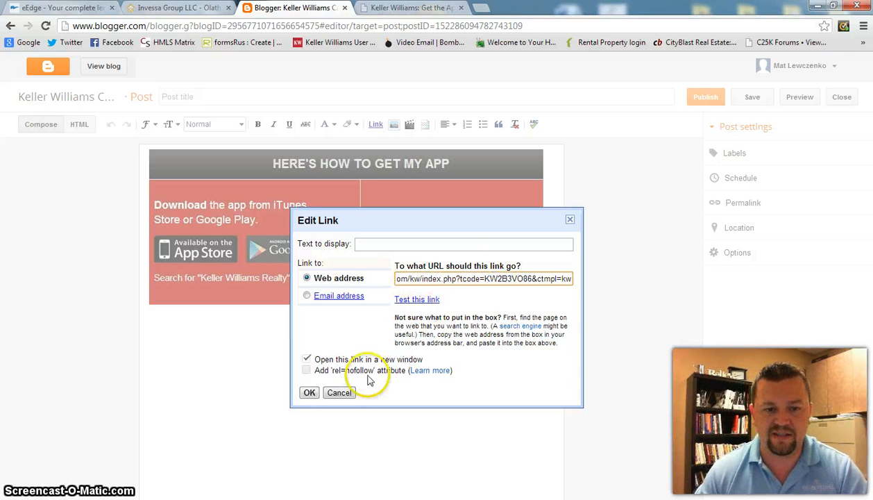
click(310, 392)
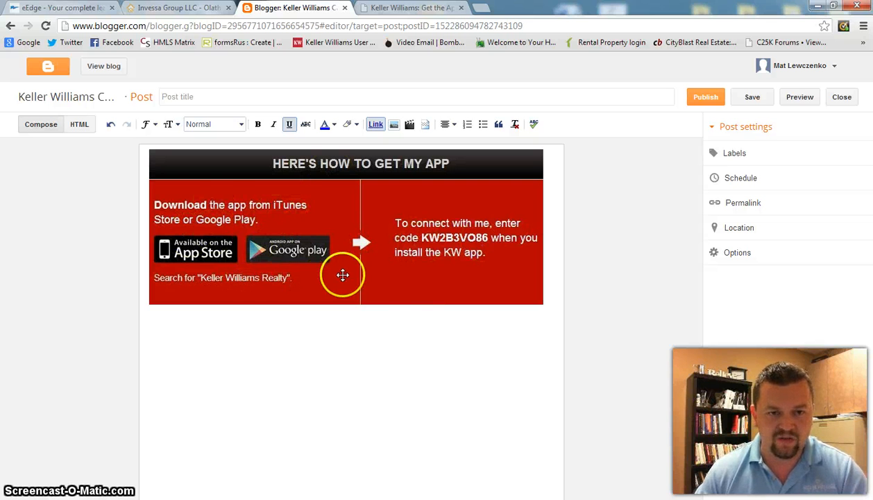
Show the post's HTML code, and clear all existing code from the HTML source of the eEdge Get My APP! custom page.
click(79, 126)
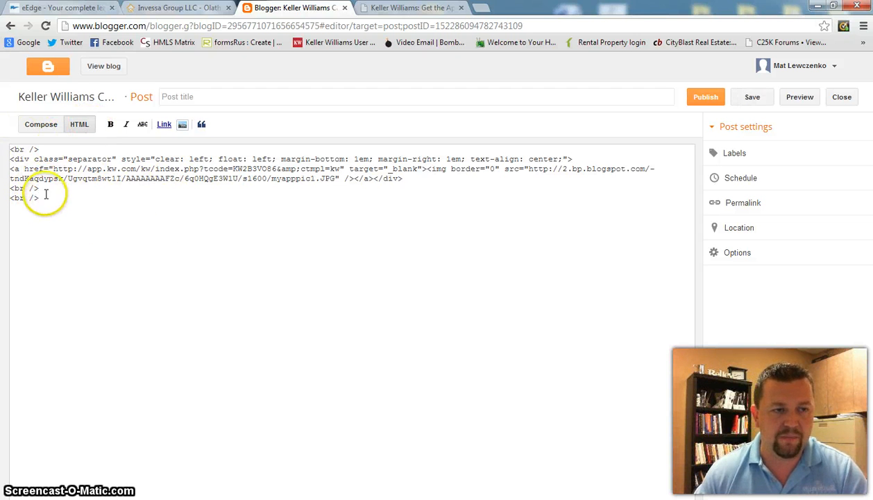
click(58, 8)
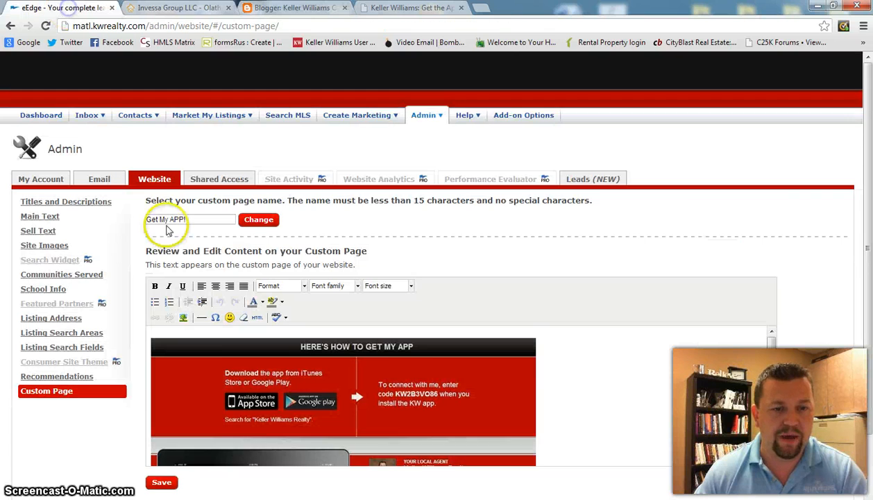
scroll(375, 256, down, 1)
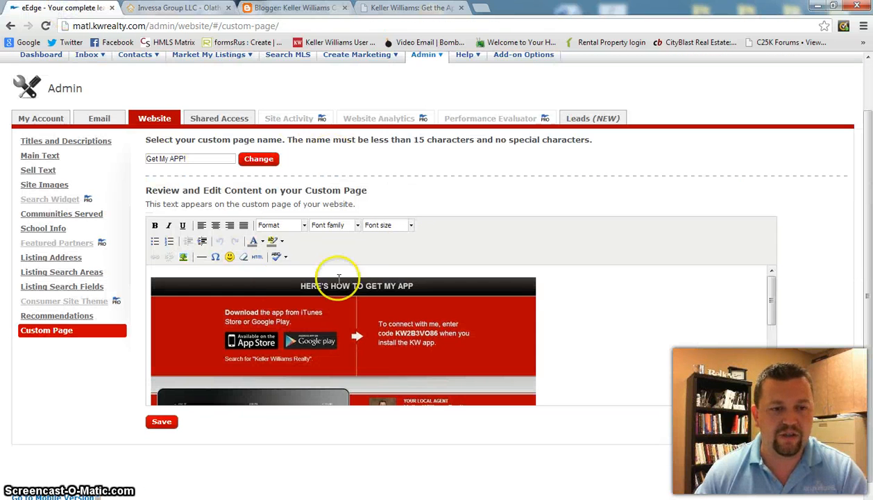
click(257, 256)
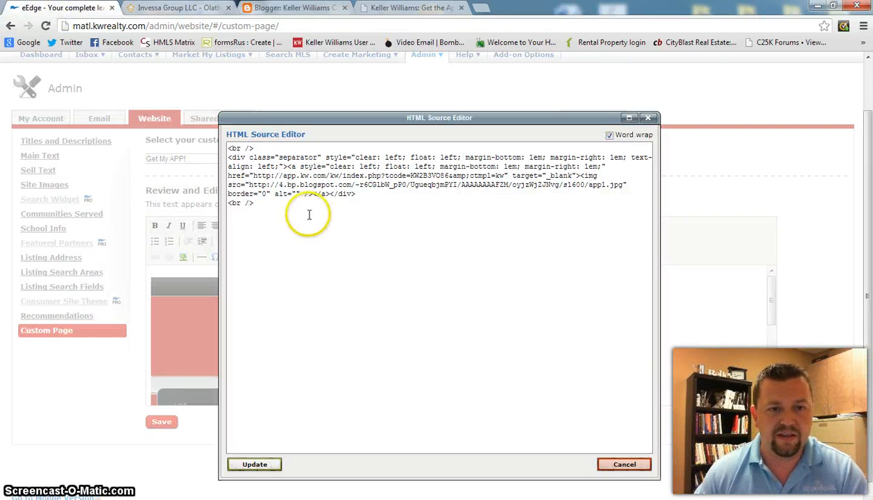
drag(257, 207, 229, 148)
key(Delete)
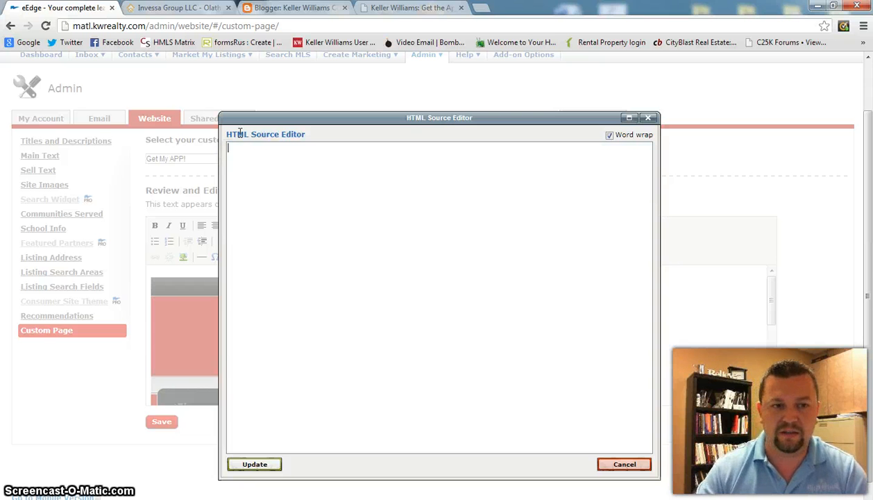
Copy the entire HTML code of the Blogger post.
click(284, 9)
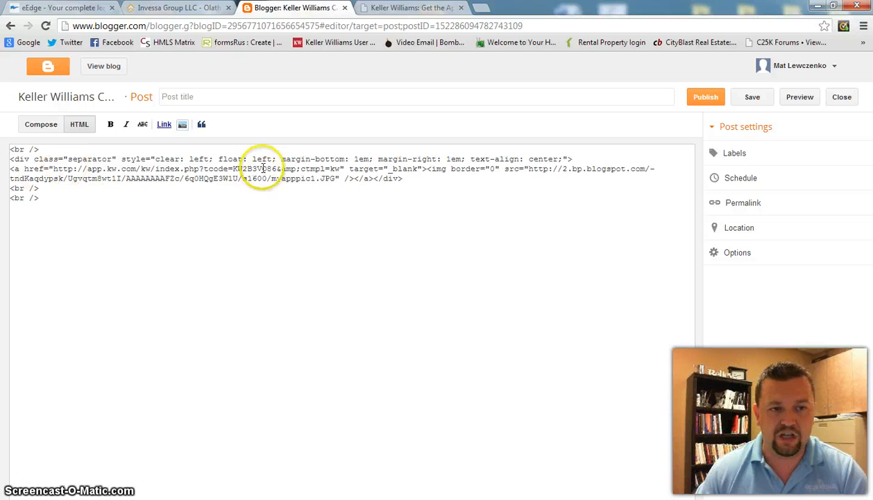
drag(42, 202, 10, 149)
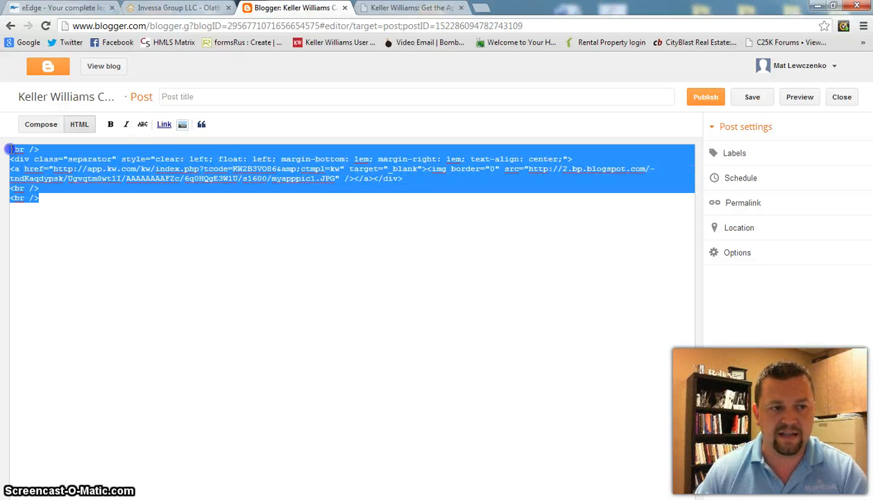
right_click(92, 168)
click(132, 225)
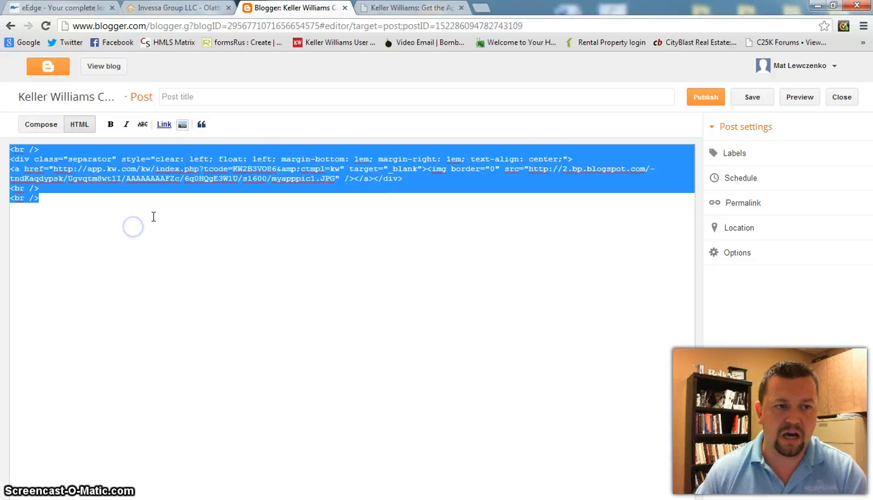
Paste the copied HTML into the source of the eEdge Get My APP! custom page, save it, and view the live page.
click(66, 8)
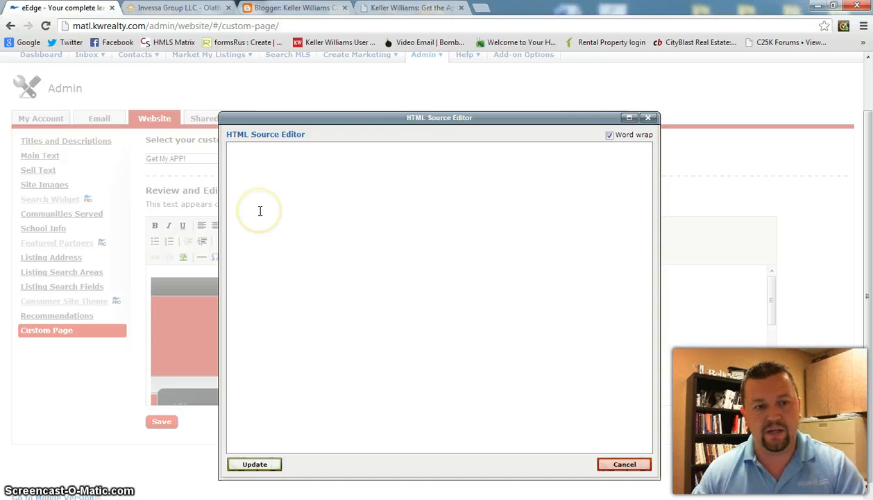
key(ctrl+v)
click(254, 465)
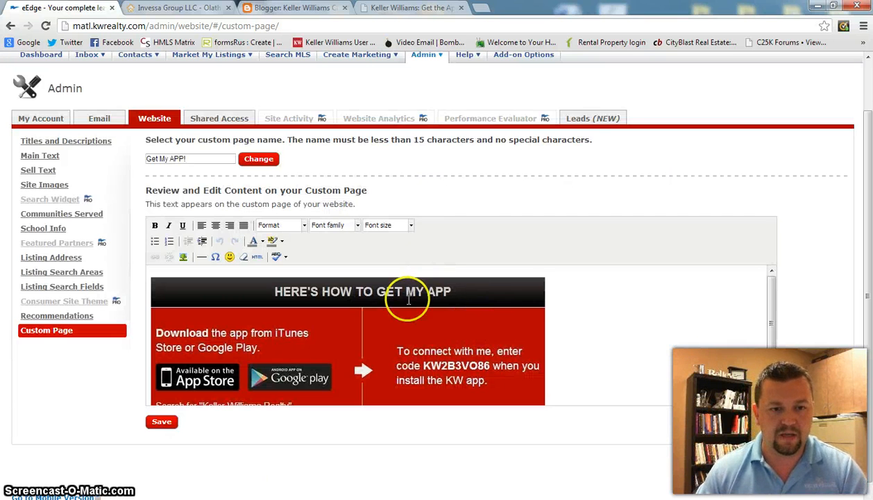
scroll(704, 306, down, 3)
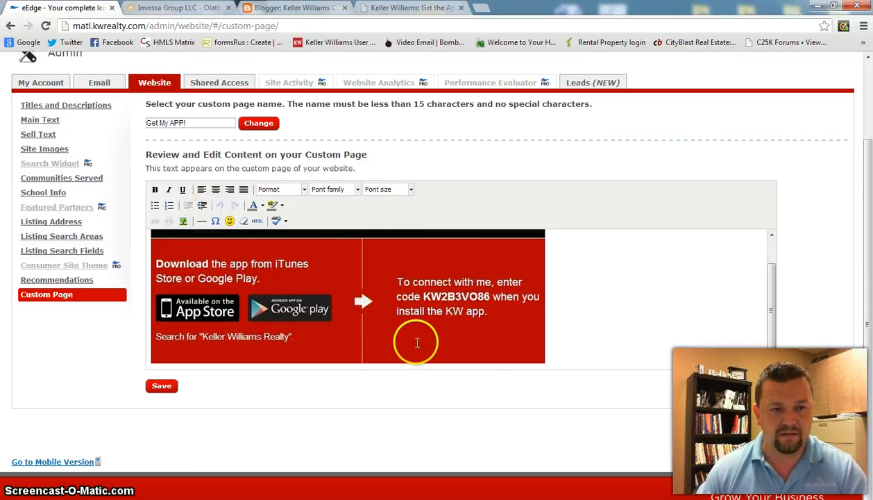
scroll(553, 309, up, 5)
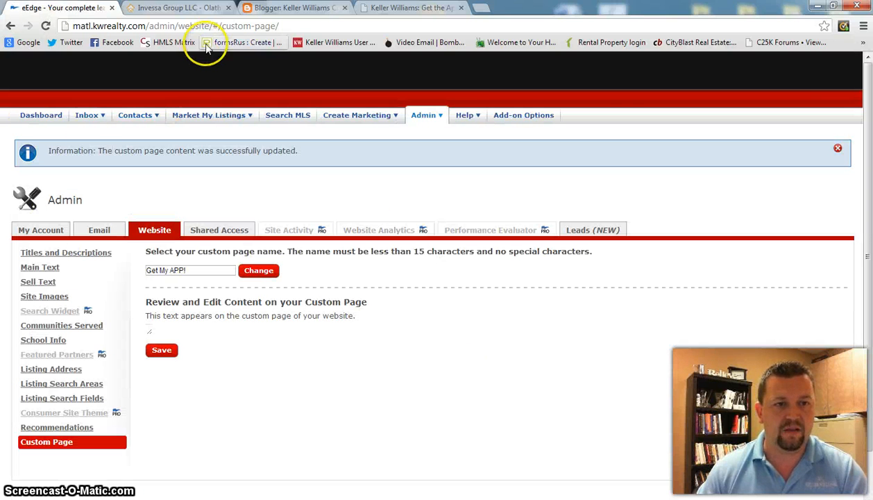
click(161, 8)
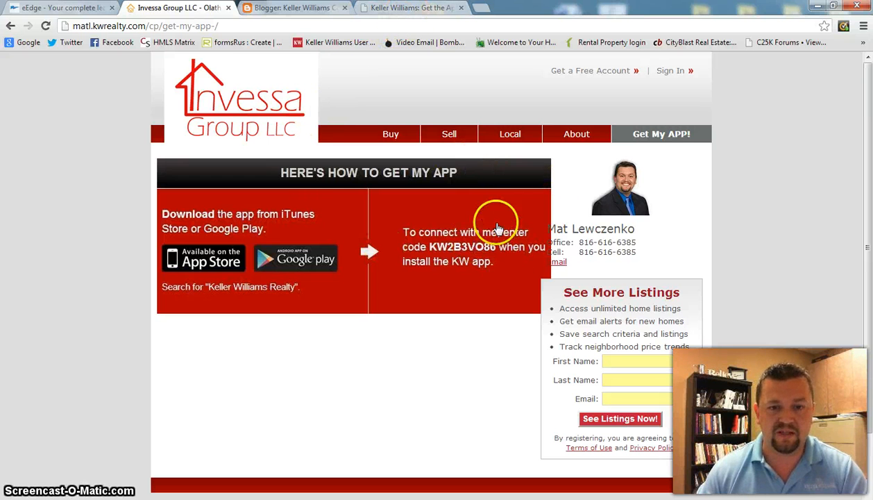
Snip the app download page's HERE'S HOW TO GET MY APP banner with Snipping Tool, cropped tightly to the text on both sides.
click(401, 9)
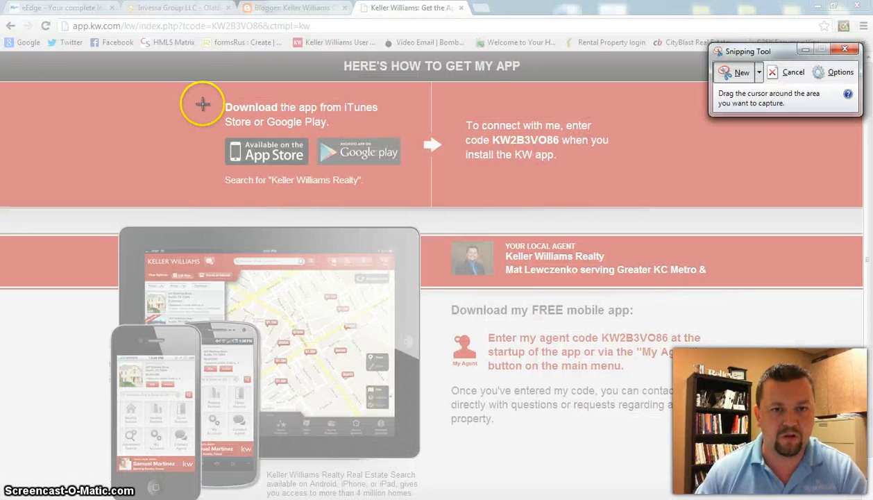
drag(224, 54, 223, 66)
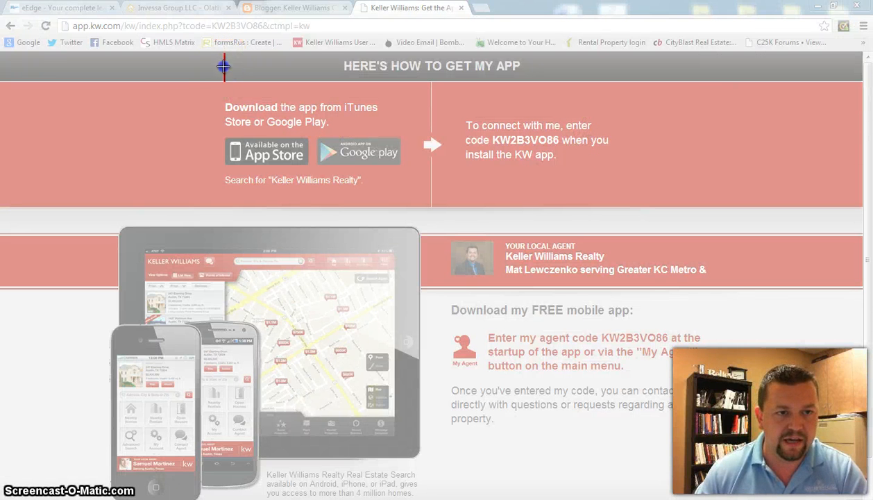
drag(234, 141, 611, 208)
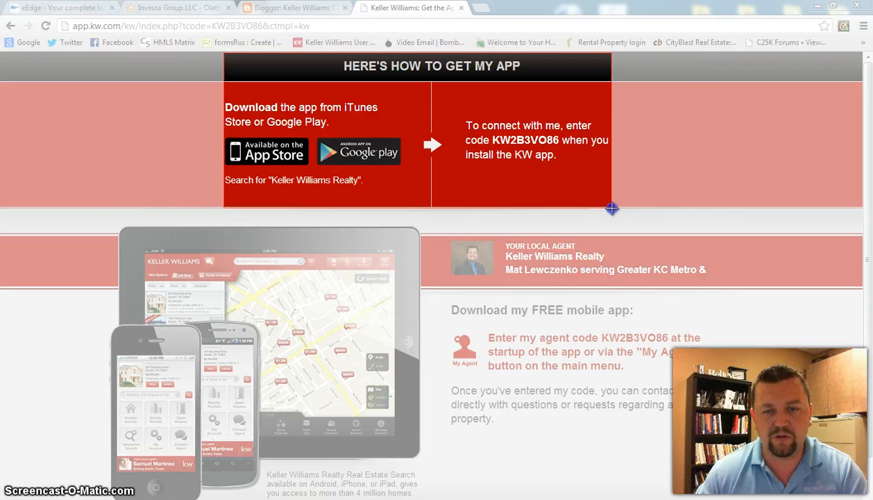
drag(612, 208, 611, 209)
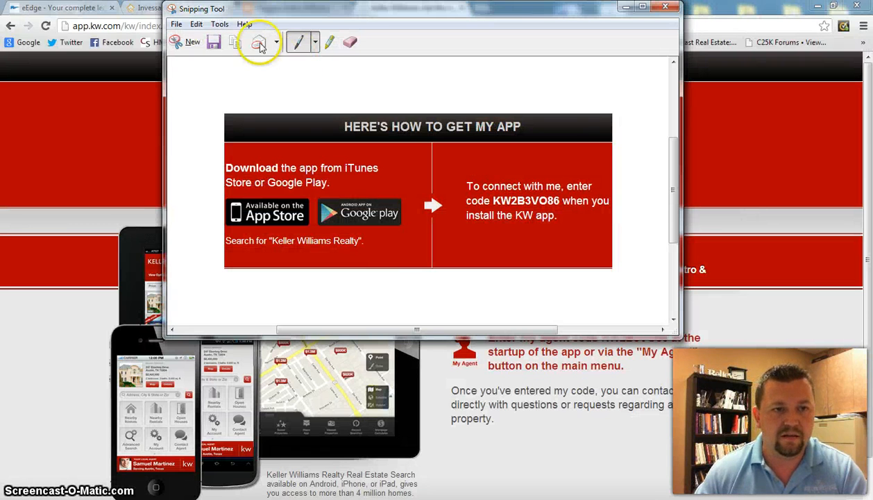
Save the snip as JPEG file myapppic1 in Recently Changed, replacing the existing file, and close Snipping Tool.
click(177, 25)
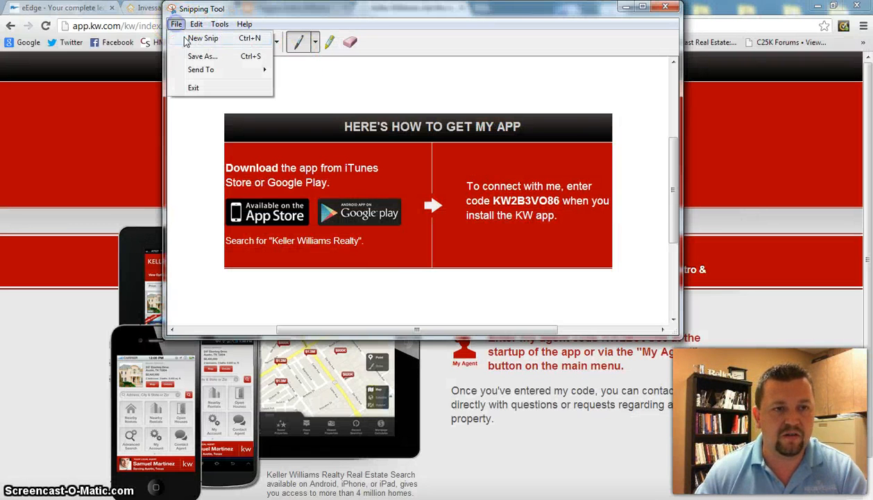
click(199, 57)
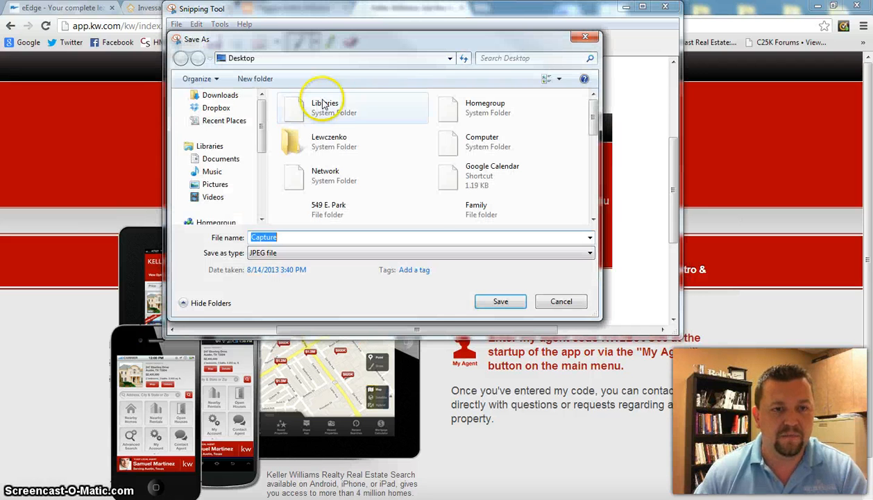
scroll(220, 125, down, 4)
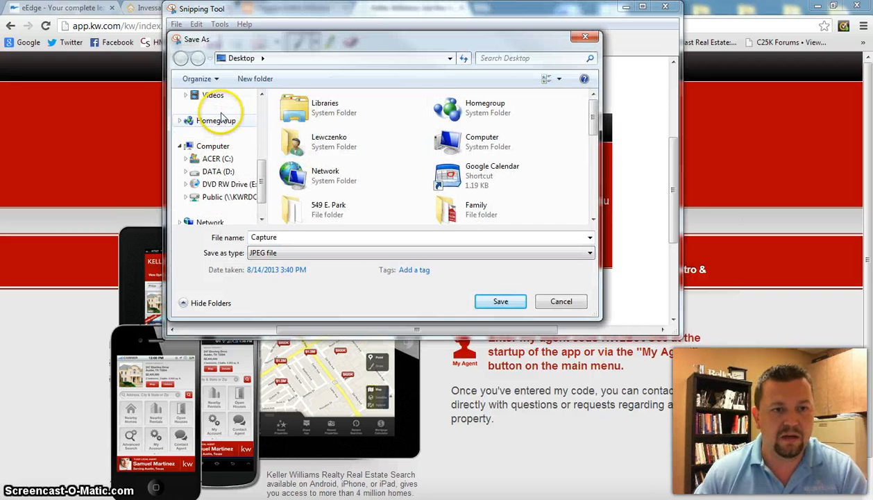
drag(261, 180, 261, 100)
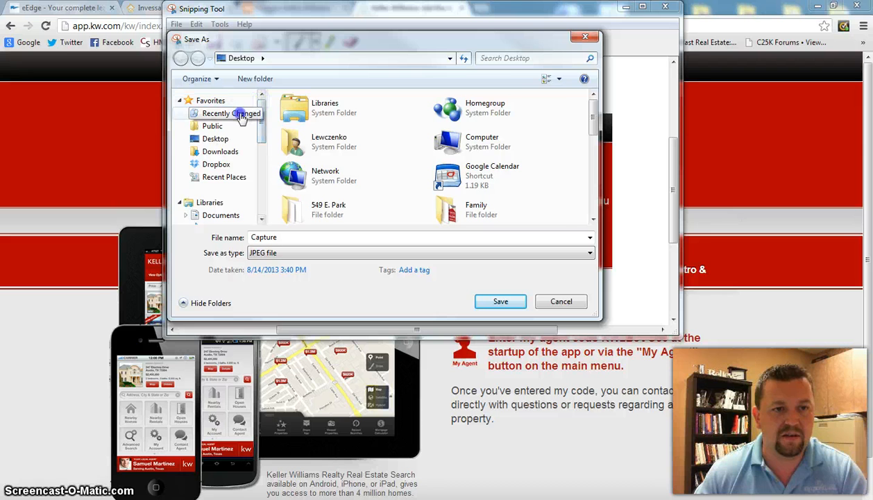
click(220, 112)
click(316, 142)
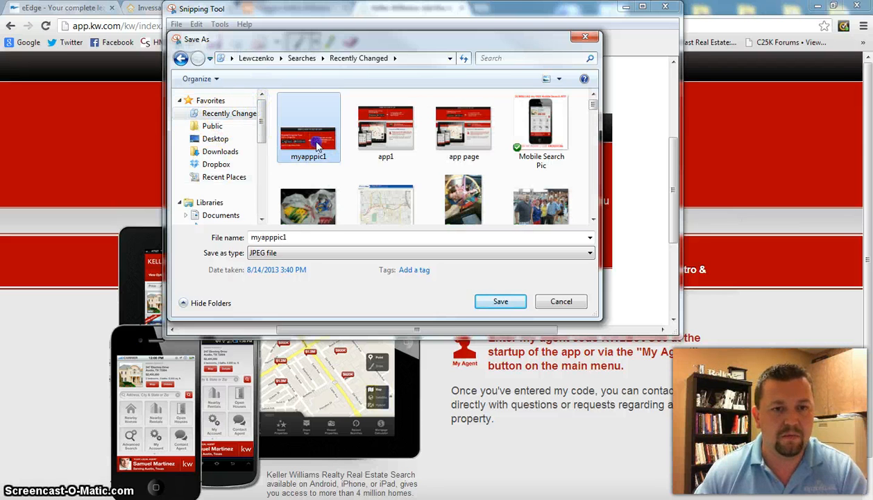
click(501, 301)
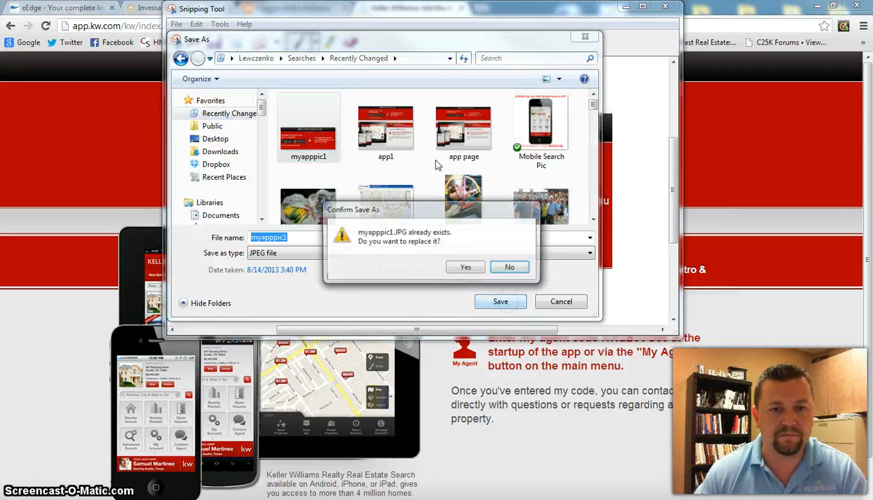
click(476, 268)
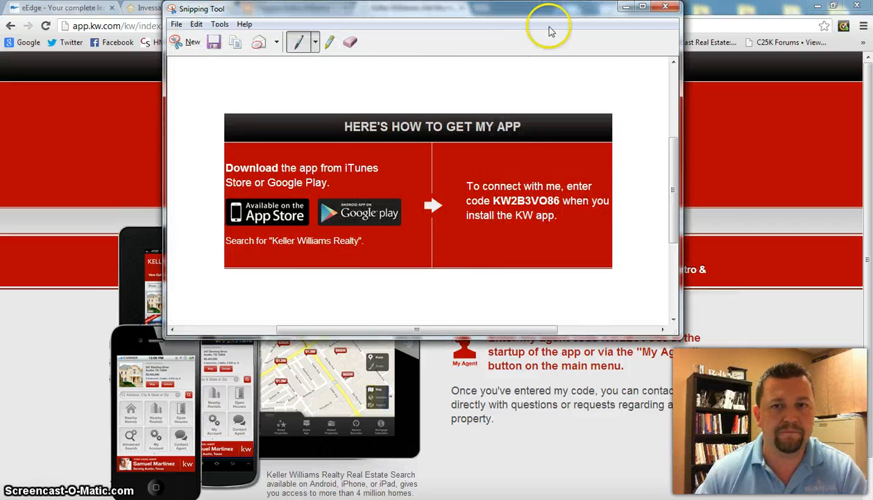
click(665, 7)
Return to the Blogger post's Compose view and delete the old app banner image.
click(264, 9)
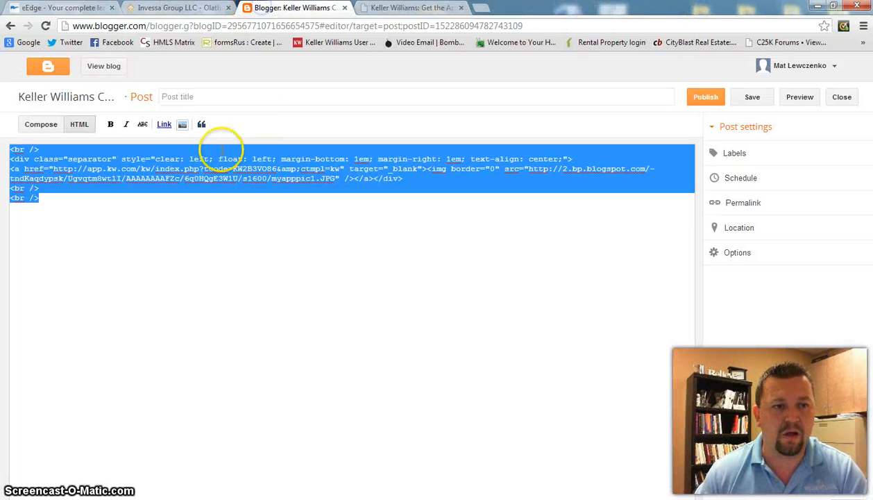
click(40, 125)
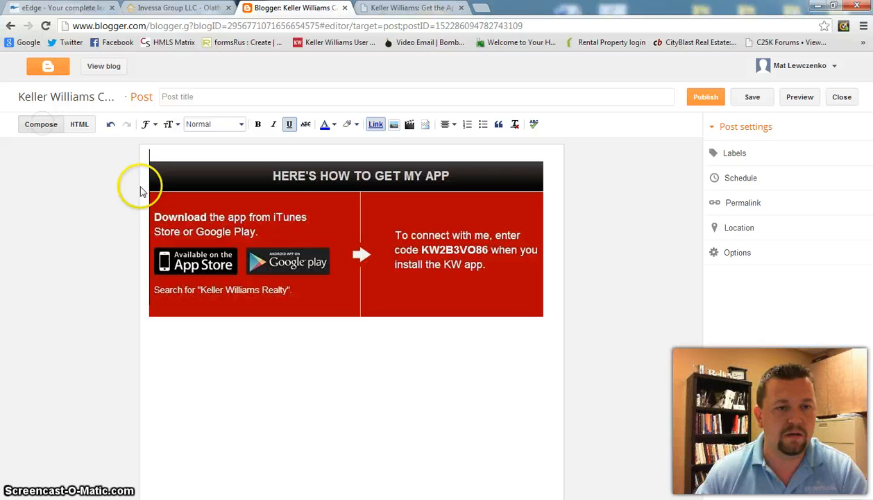
click(288, 212)
key(Delete)
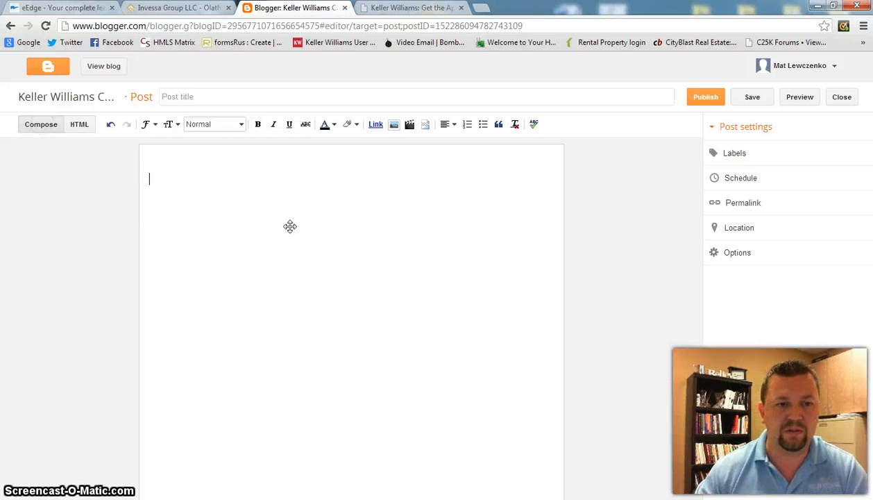
Upload the new myapppic1 image from the computer and insert it into the post.
click(393, 127)
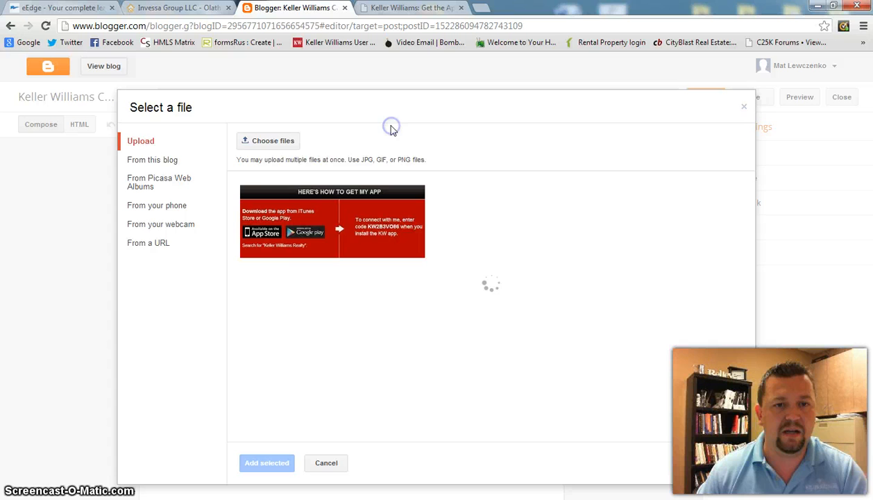
click(264, 142)
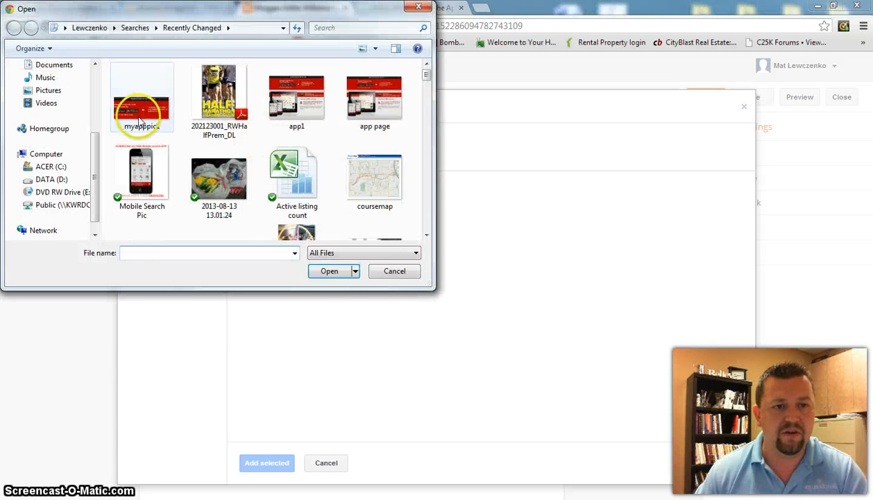
click(141, 122)
click(329, 271)
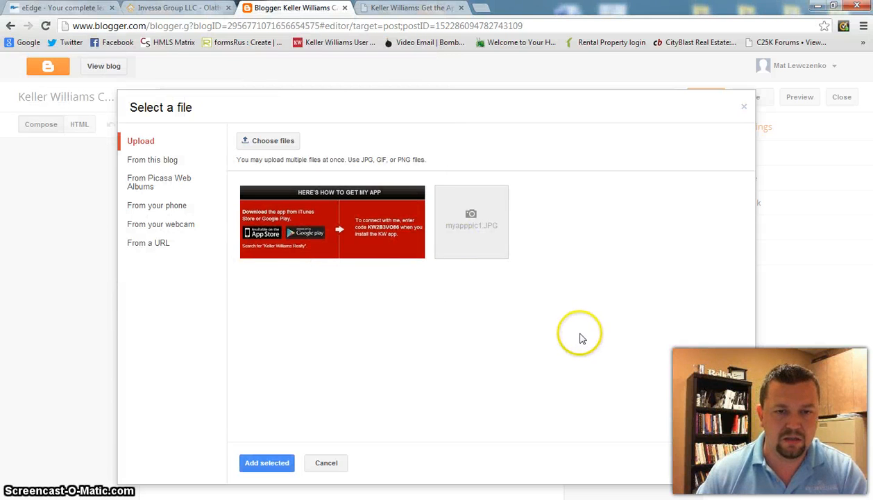
click(550, 245)
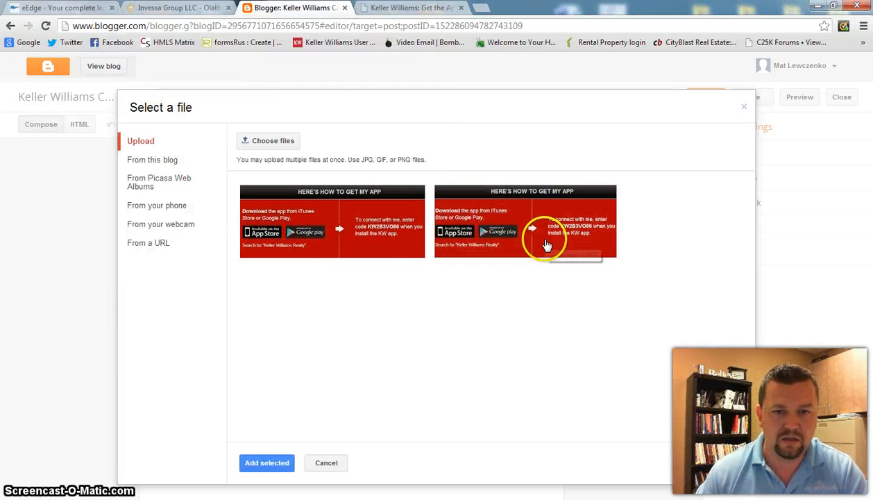
click(259, 463)
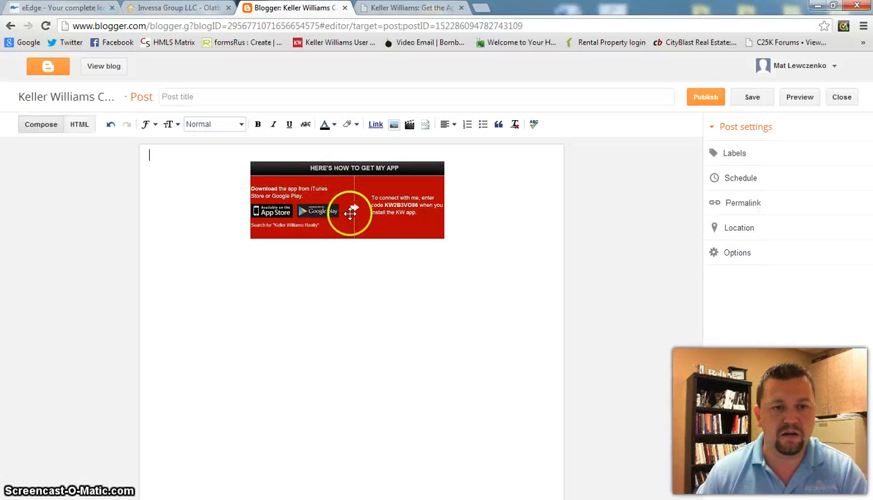
Set the inserted banner image to original size and align it left.
click(350, 213)
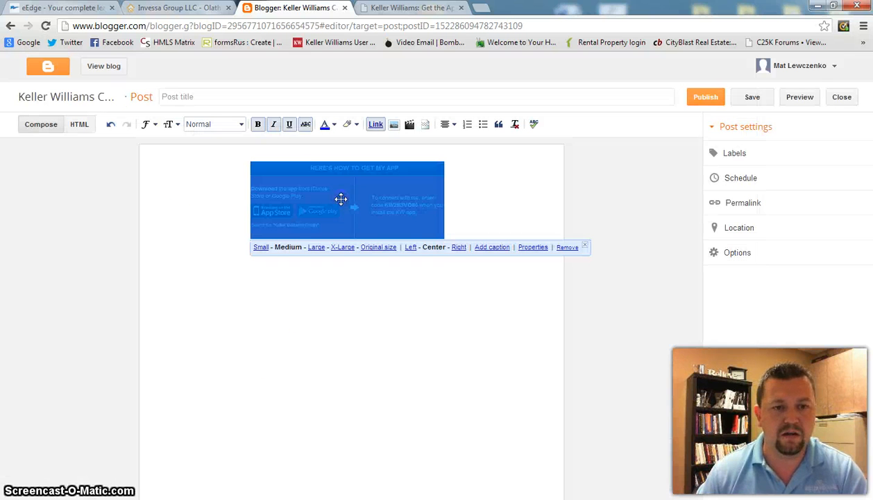
click(375, 248)
click(312, 325)
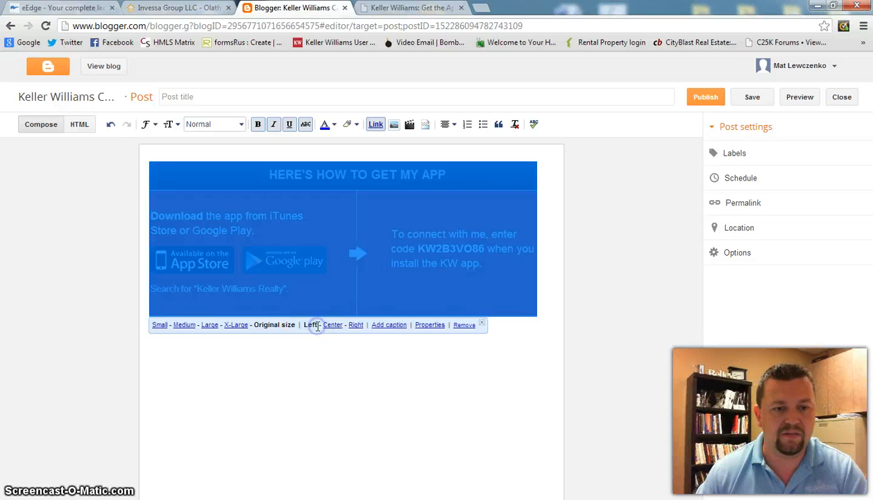
click(338, 378)
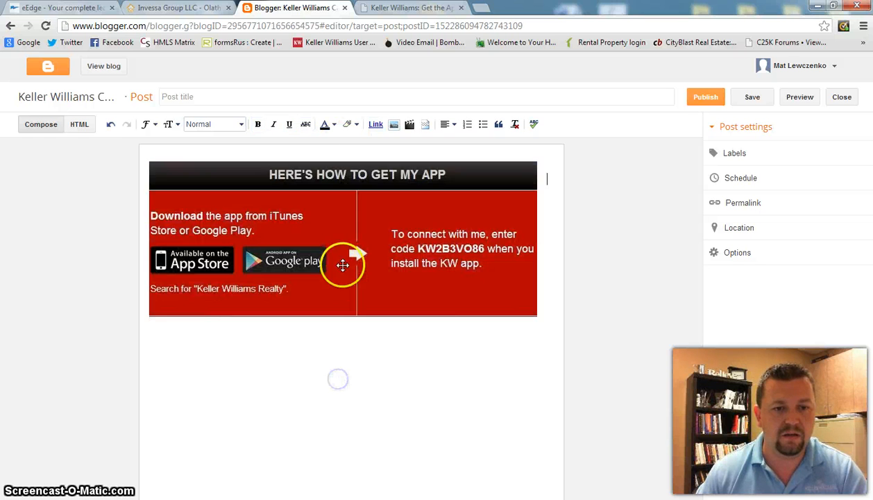
Remove the default link from the new banner image and align the image left again.
click(343, 265)
click(377, 125)
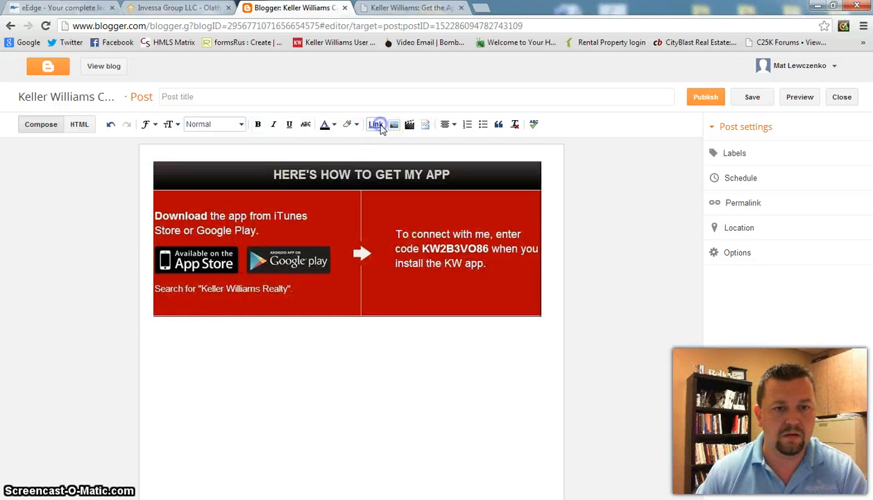
drag(343, 298, 354, 300)
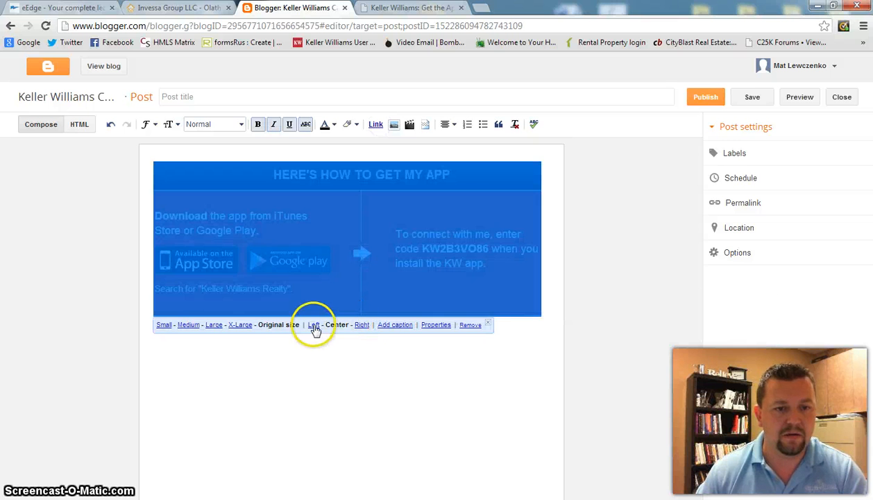
click(314, 325)
drag(342, 211, 347, 197)
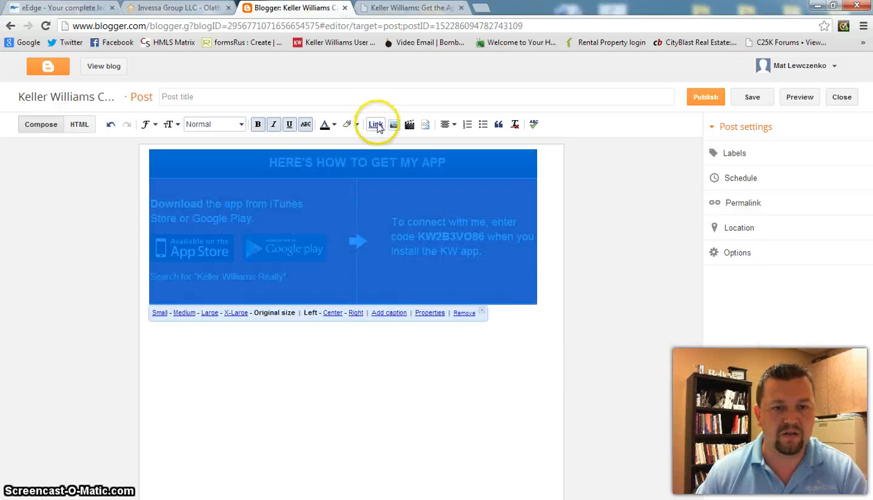
Copy the app download page's web address and set it as the new banner image's link, opening in a new window.
click(376, 124)
click(413, 8)
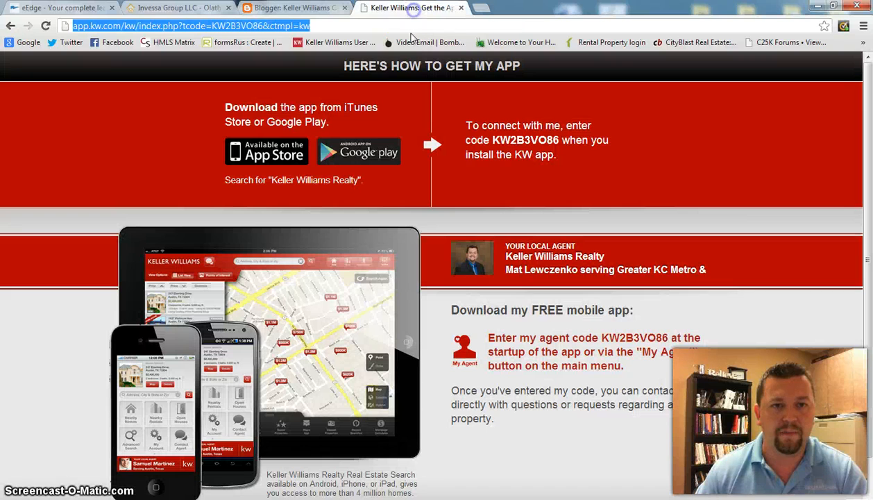
right_click(260, 30)
click(284, 68)
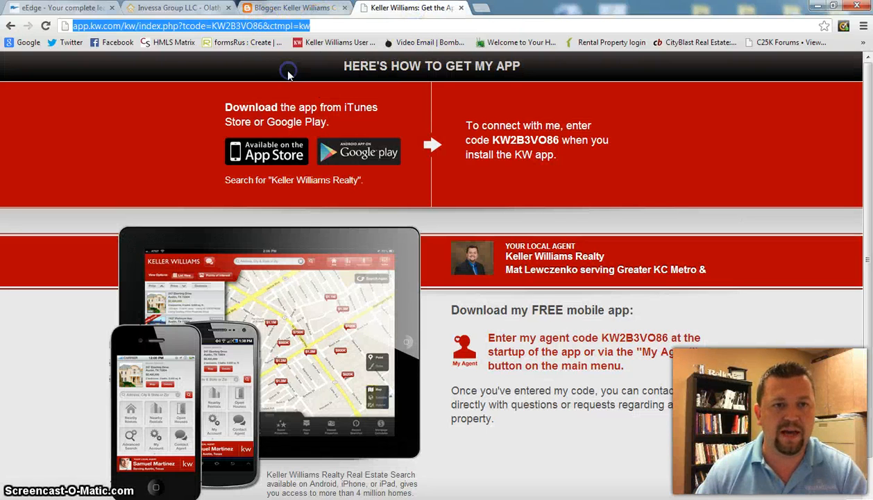
click(284, 8)
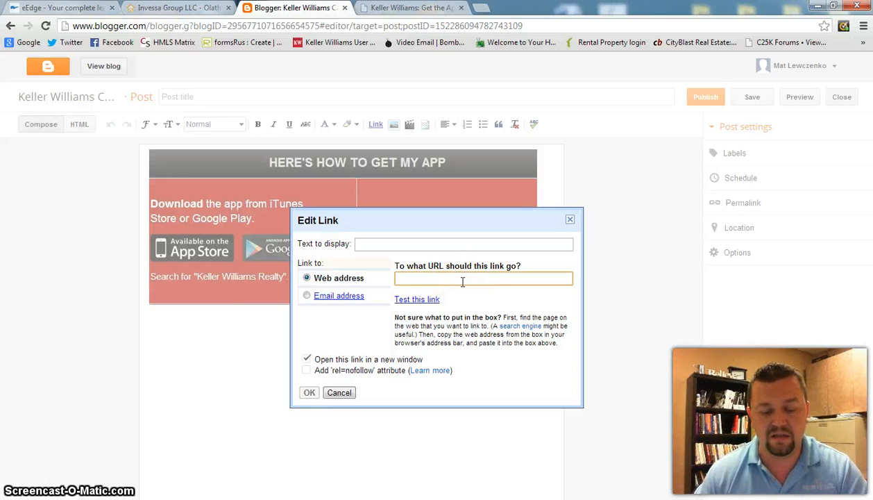
key(ctrl+v)
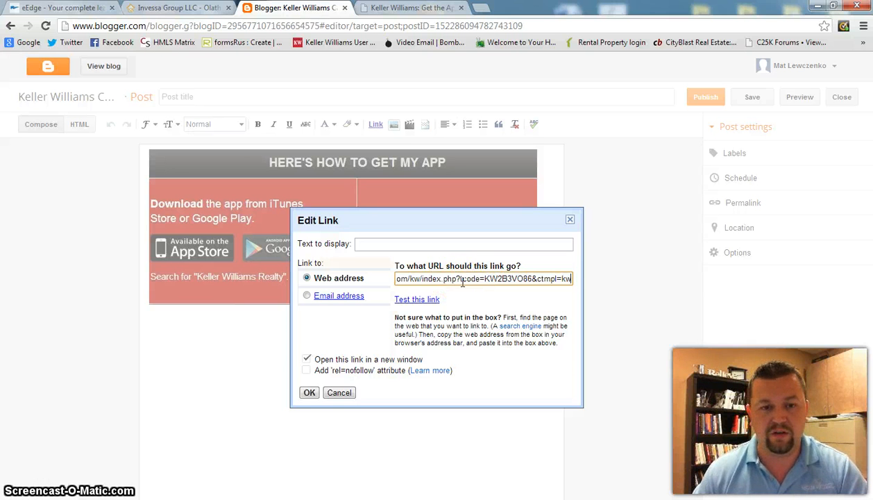
click(310, 392)
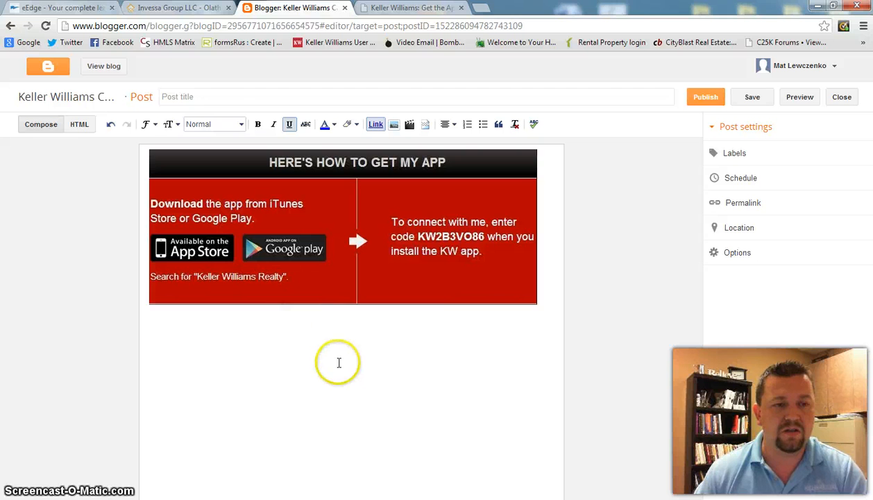
Show the post's HTML source and copy all of the banner code.
click(79, 124)
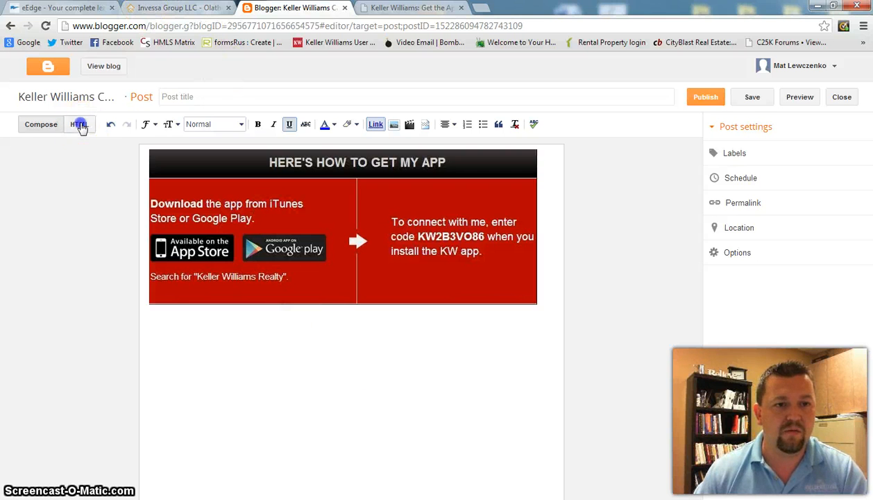
drag(53, 213, 6, 145)
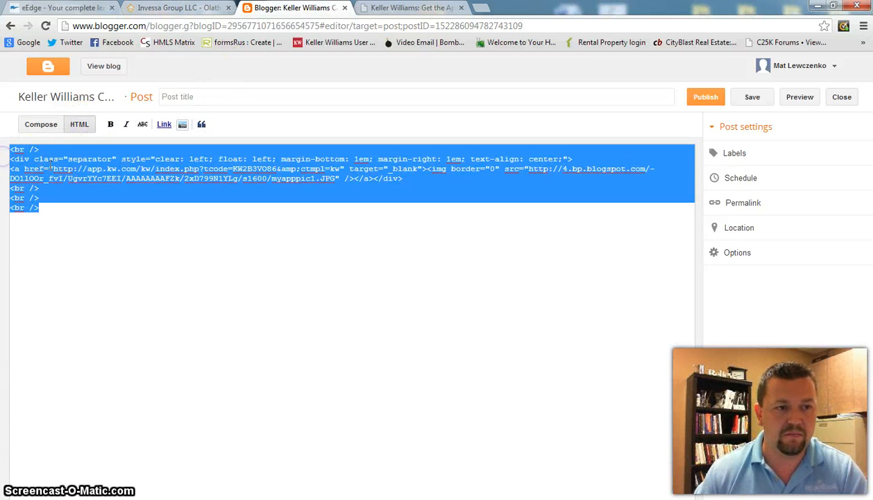
right_click(56, 169)
click(91, 228)
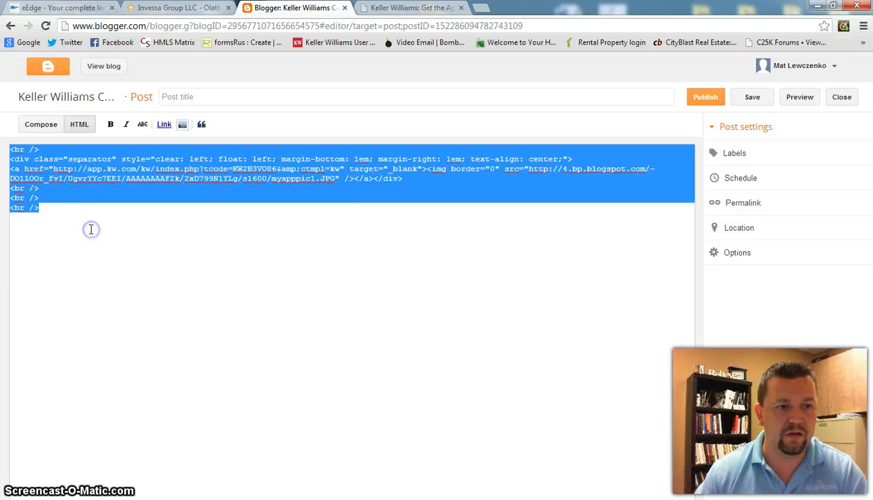
In eEdge, replace the Get My APP! custom page's HTML source with the copied banner code and save the page.
click(79, 10)
scroll(477, 383, down, 1)
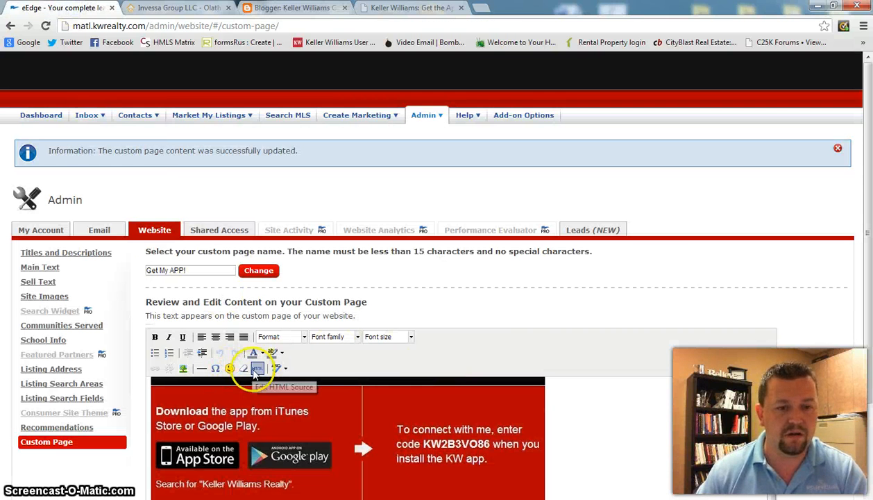
click(256, 369)
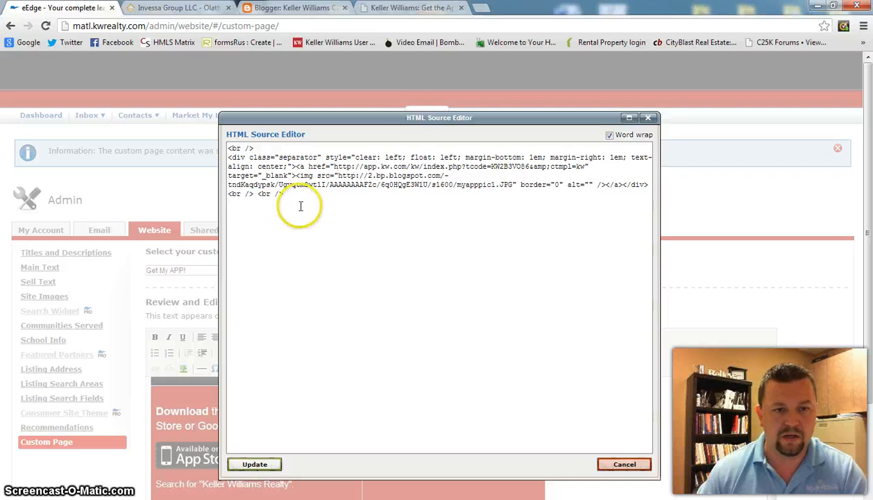
drag(301, 206, 209, 125)
key(ctrl+v)
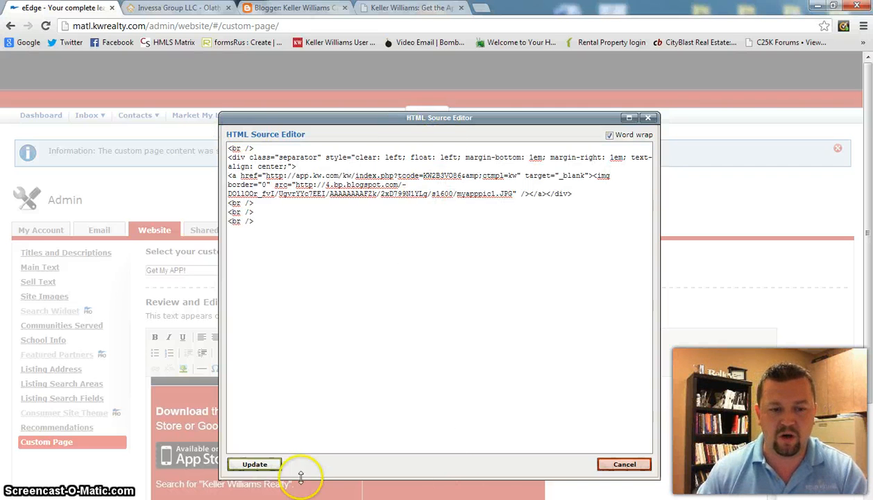
click(255, 464)
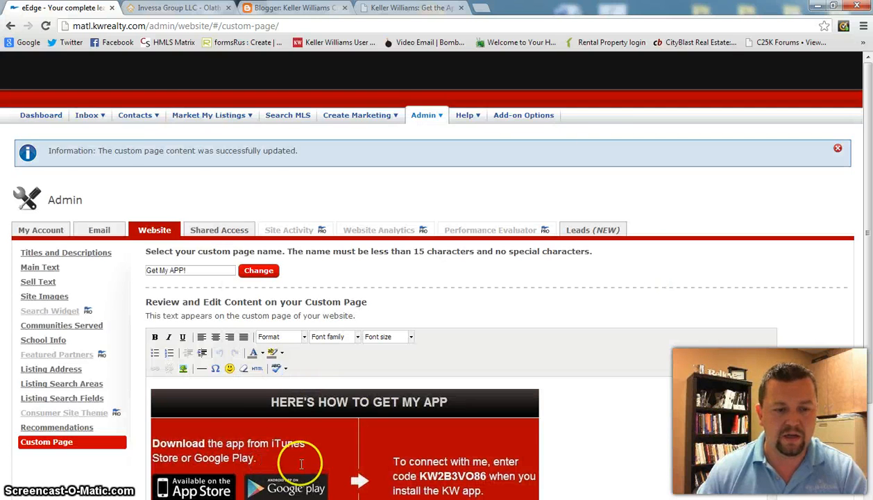
scroll(278, 462, down, 3)
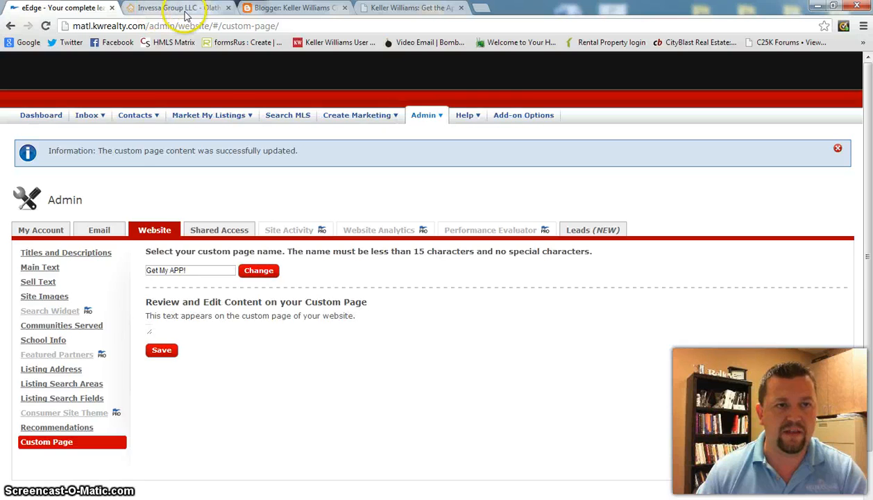
Reload the live Get My APP! page, test the banner's link to the app download page, and return to the live page.
click(186, 10)
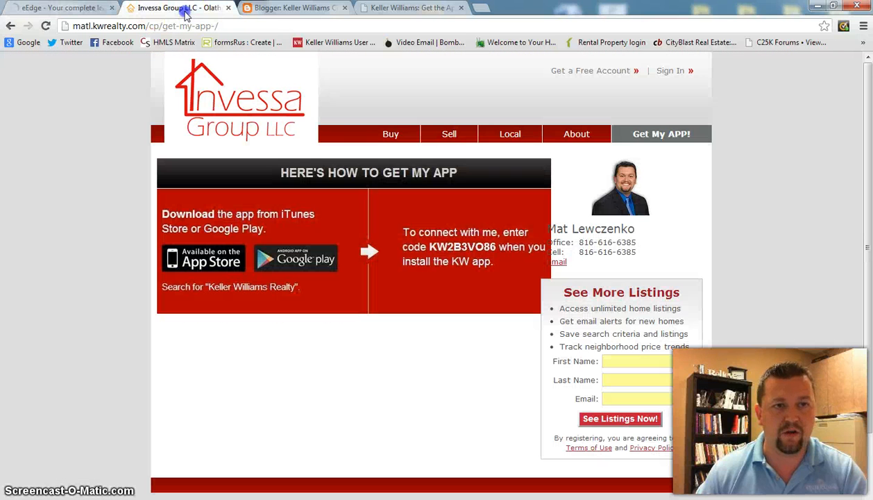
click(46, 26)
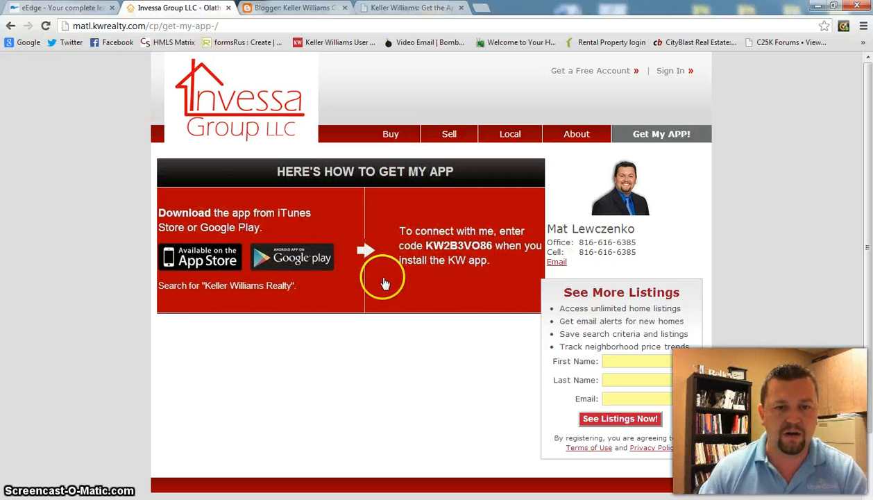
click(200, 263)
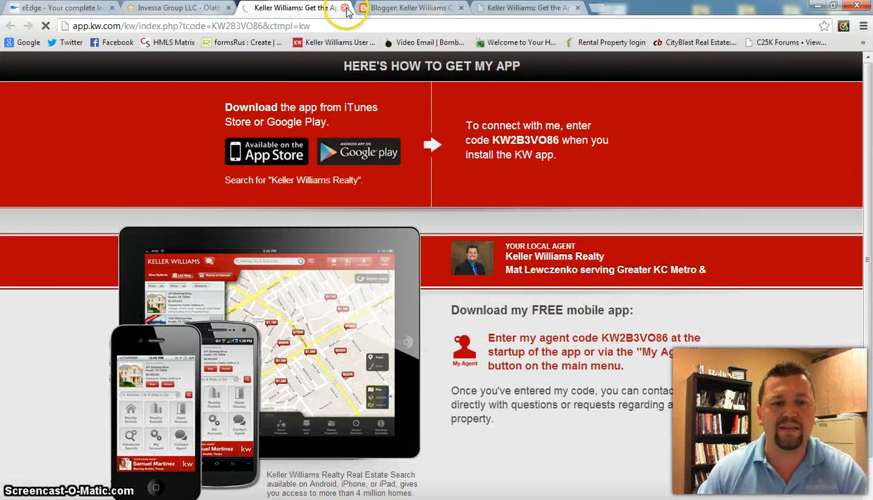
scroll(412, 108, down, 1)
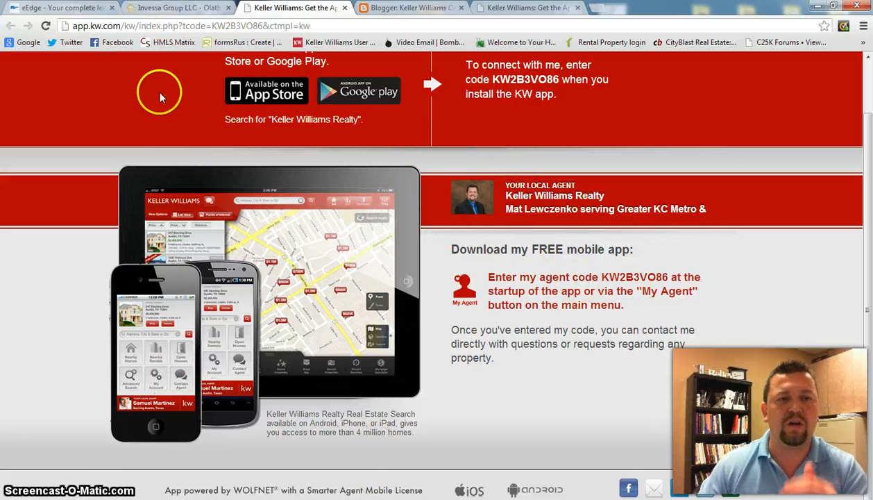
click(122, 9)
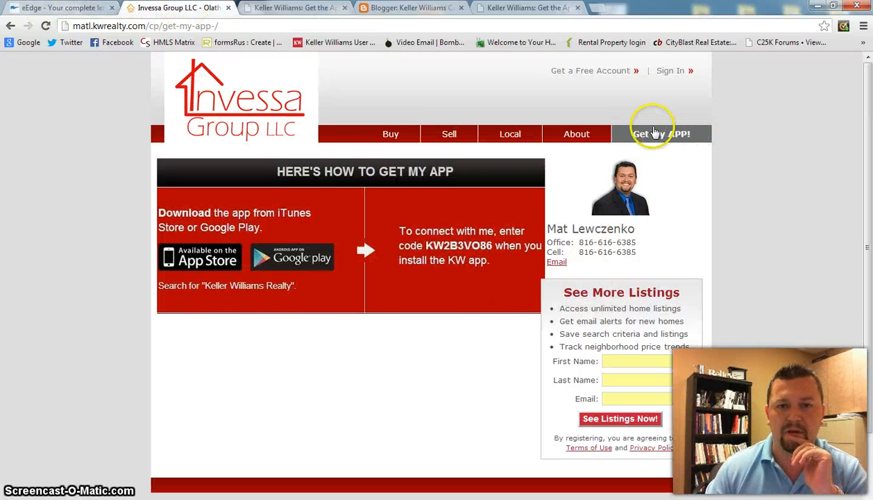